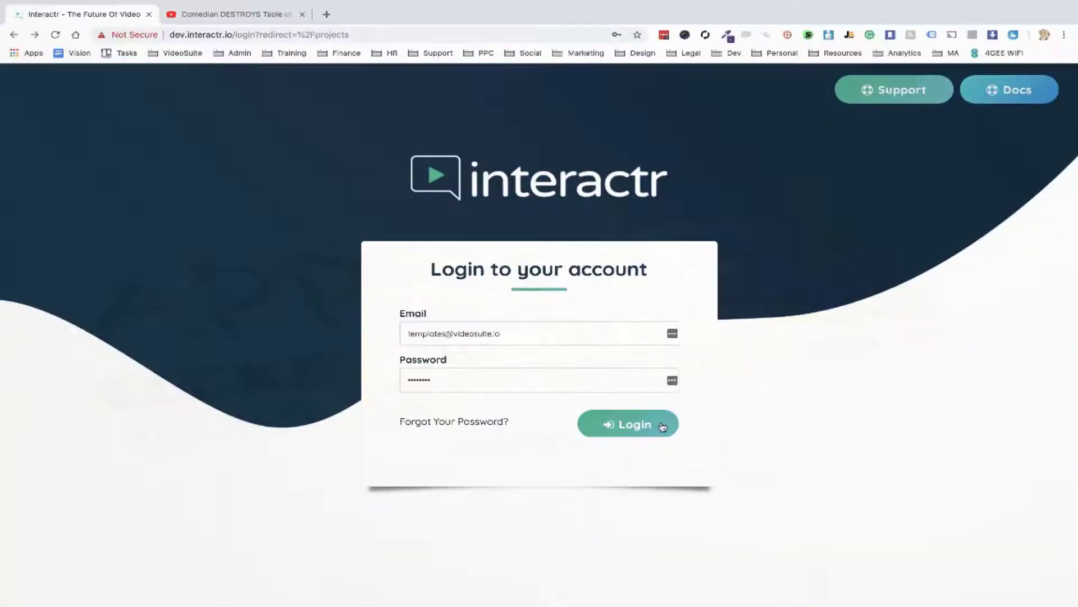
Log in to Interactr and decline the Chrome and LastPass password-saving prompts.
click(663, 426)
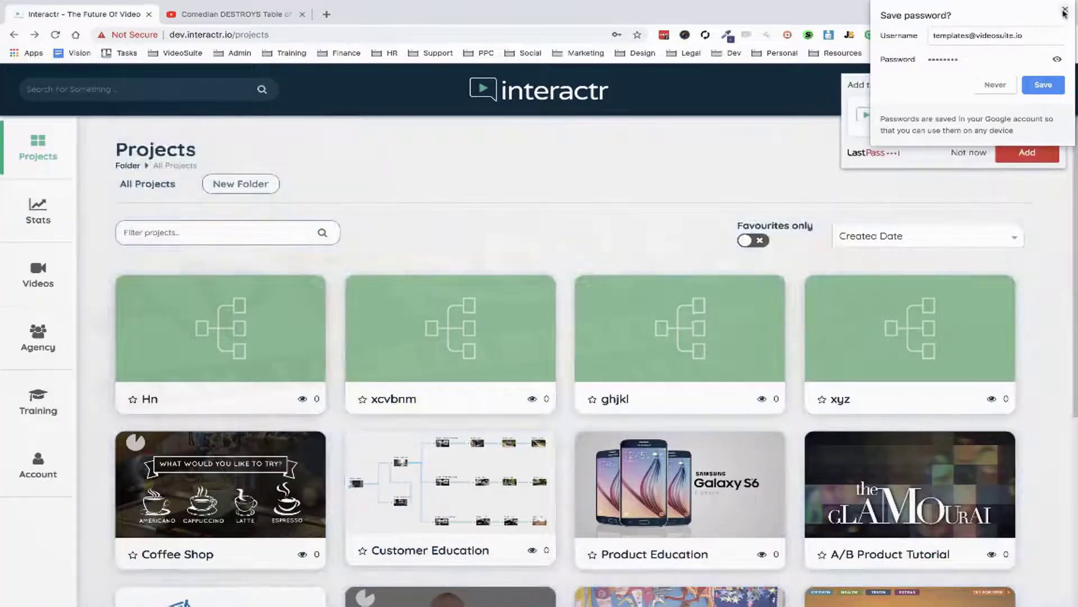
click(1065, 9)
click(974, 152)
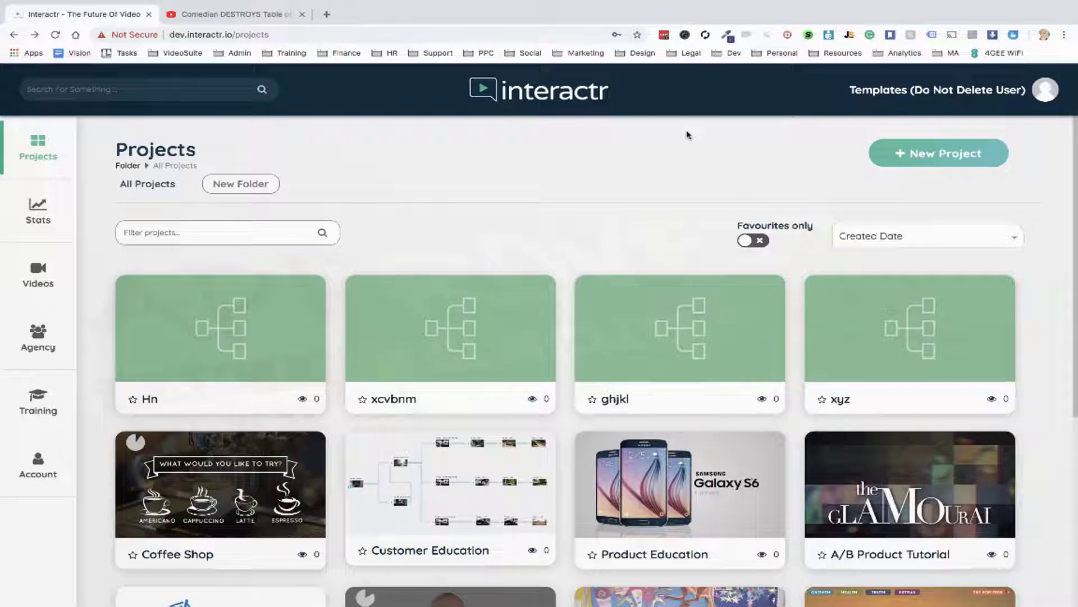
Start a new project, browsing the Generic Templates and then the Local Templates such as Coffee Shop.
click(957, 155)
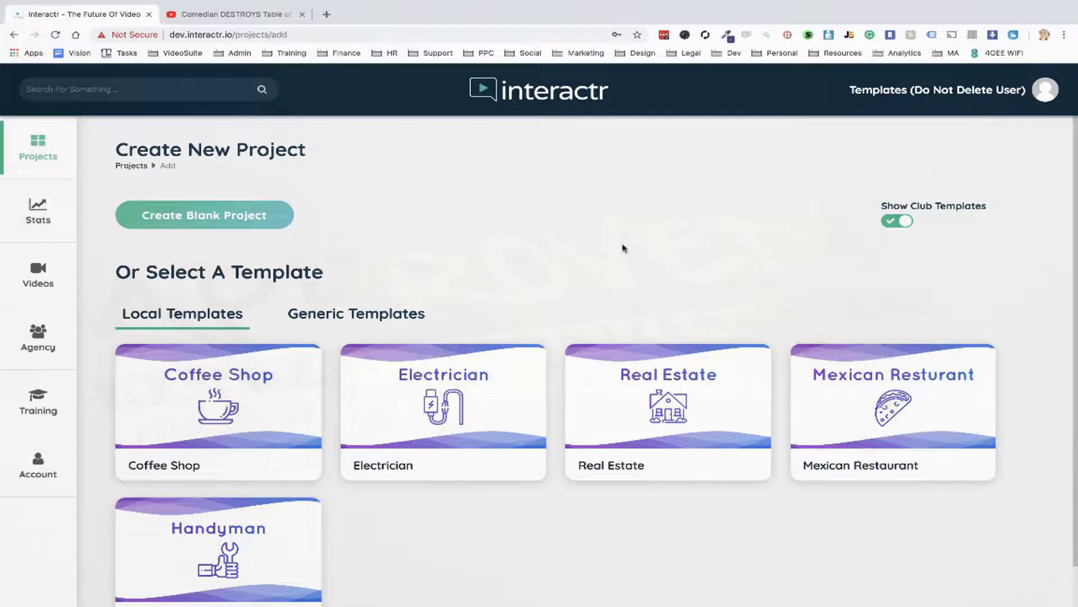
click(355, 314)
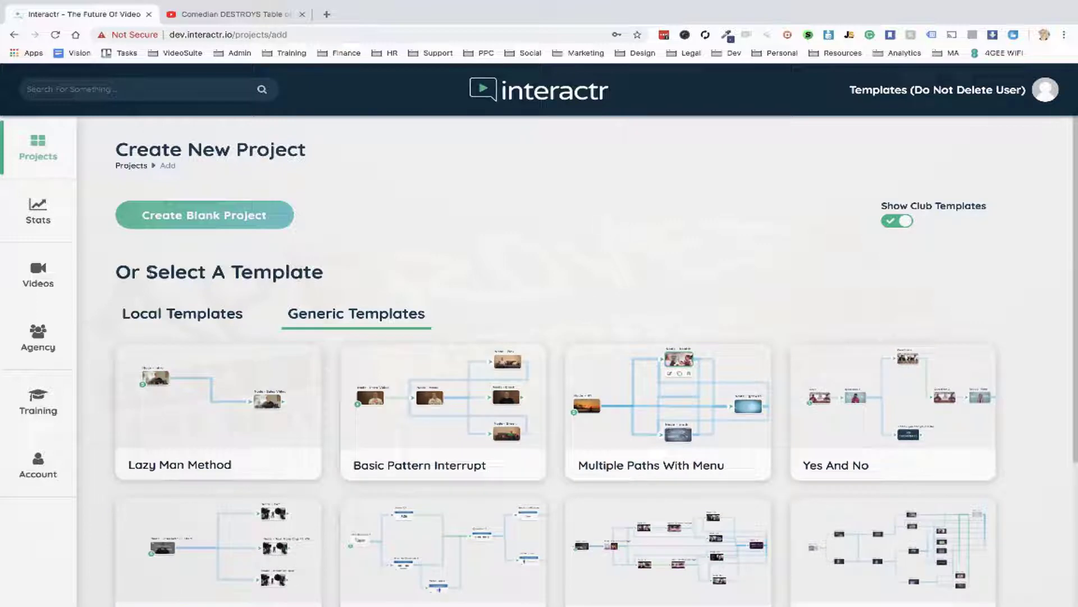
click(173, 318)
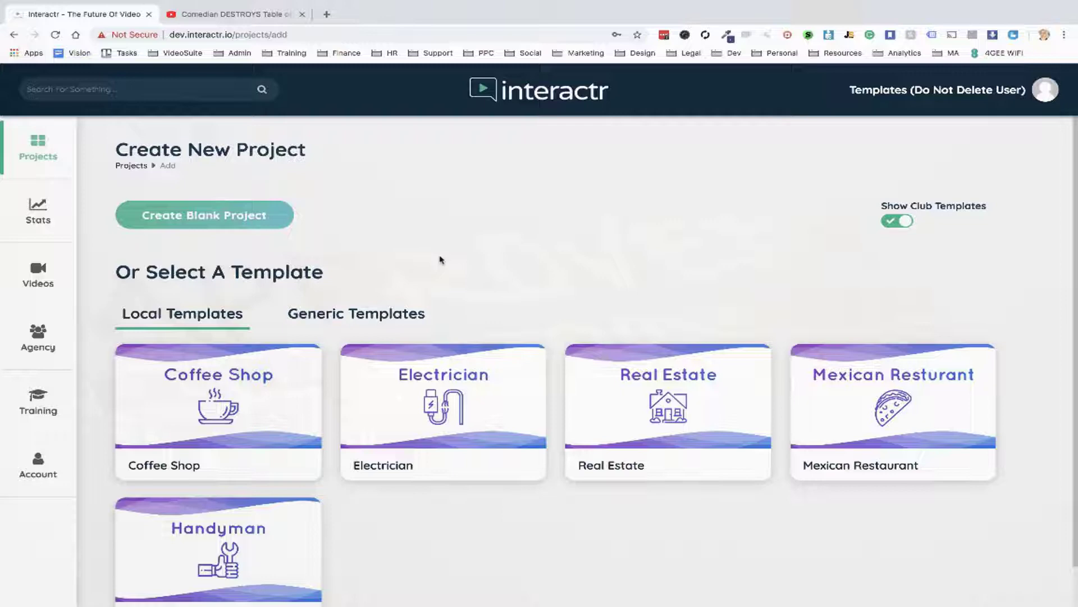
mouse_move(140, 408)
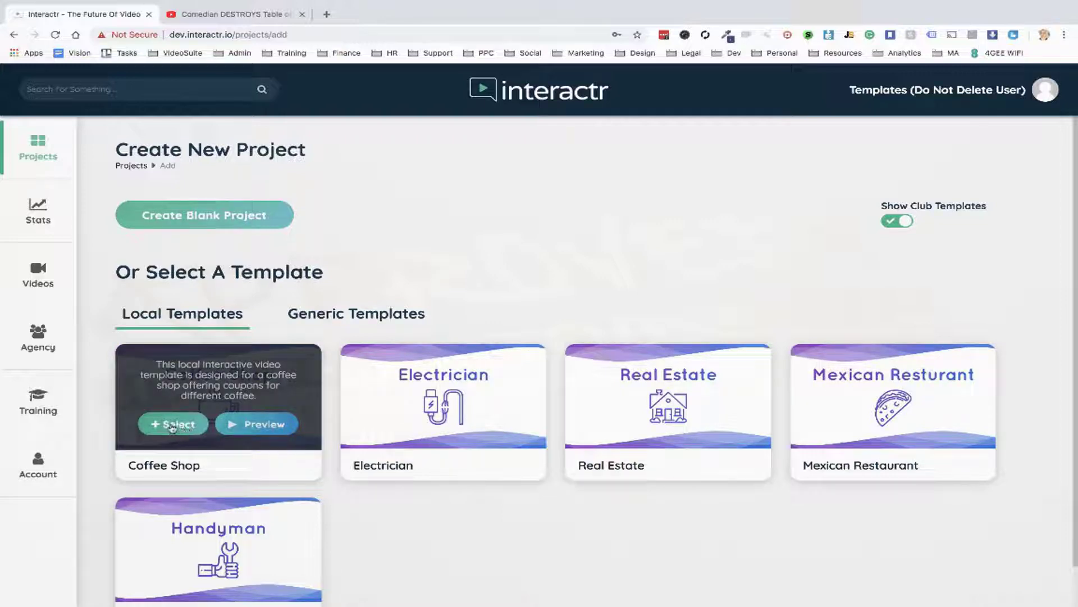
Preview the Coffee Shop template, choose Americano in its coffee menu, then close the preview.
click(269, 426)
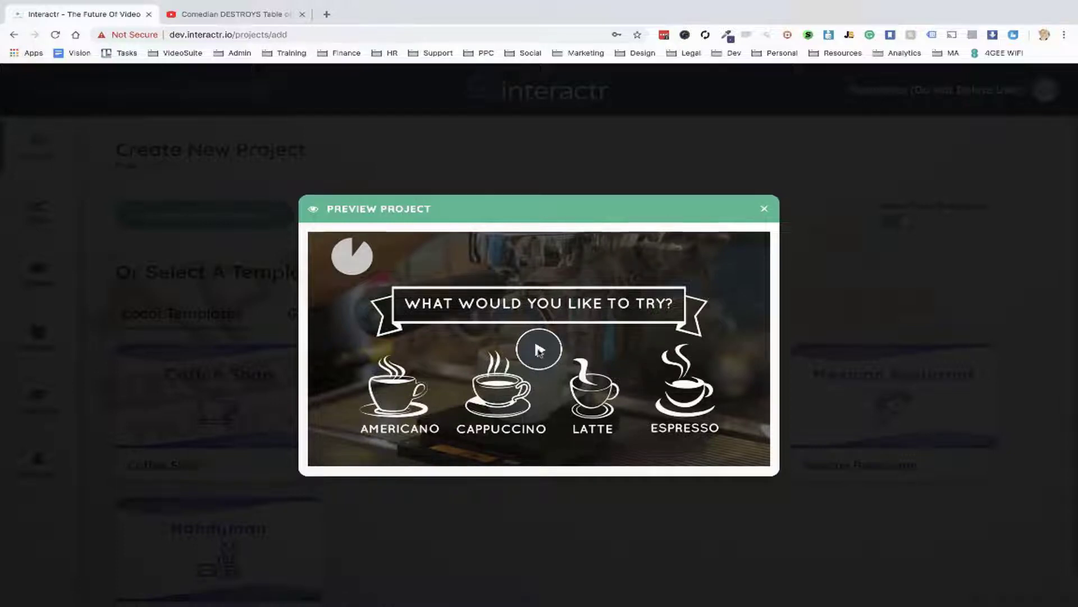
click(539, 349)
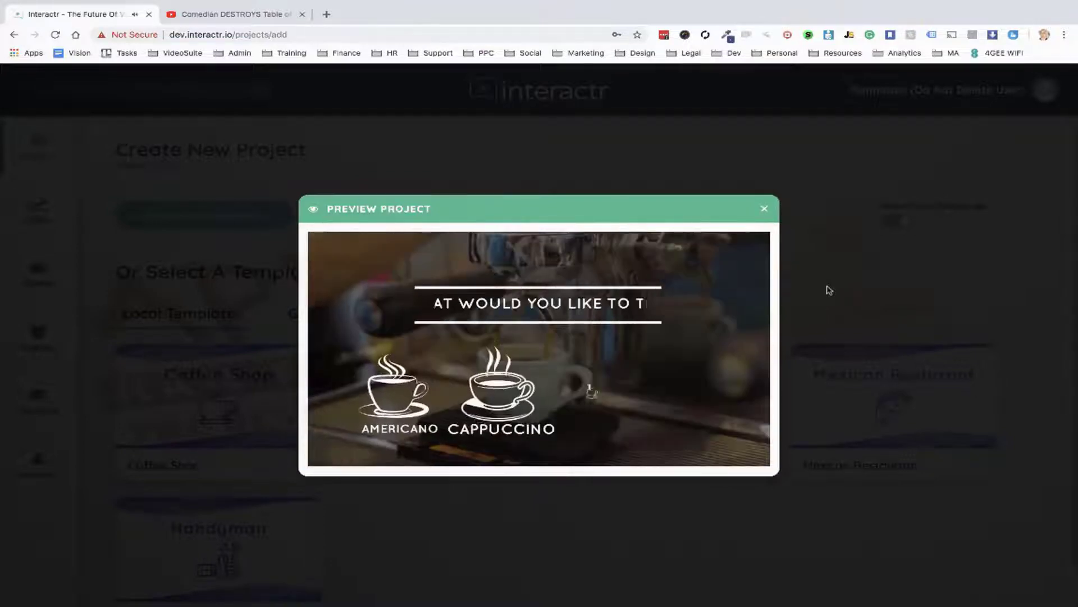
click(394, 397)
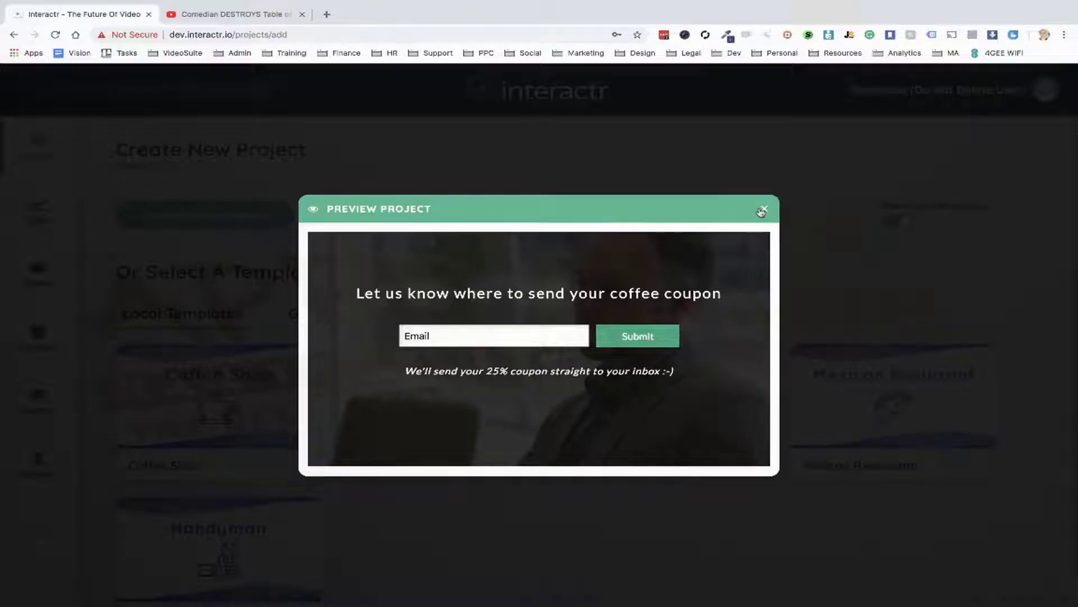
click(765, 211)
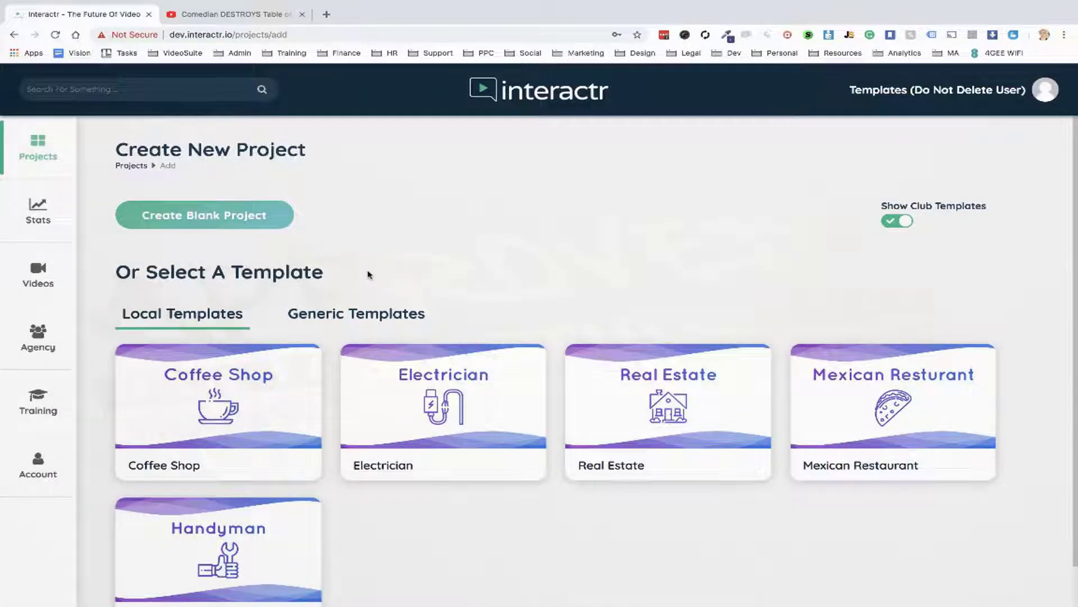
Create a project named DEMO from the Coffee Shop template.
click(175, 429)
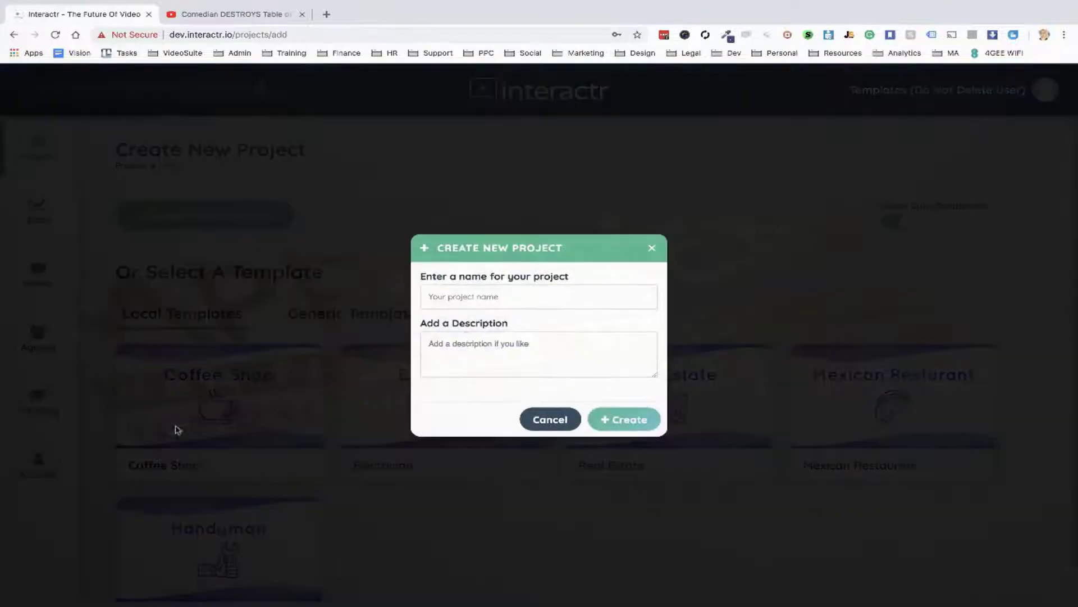
click(488, 298)
text(DE)
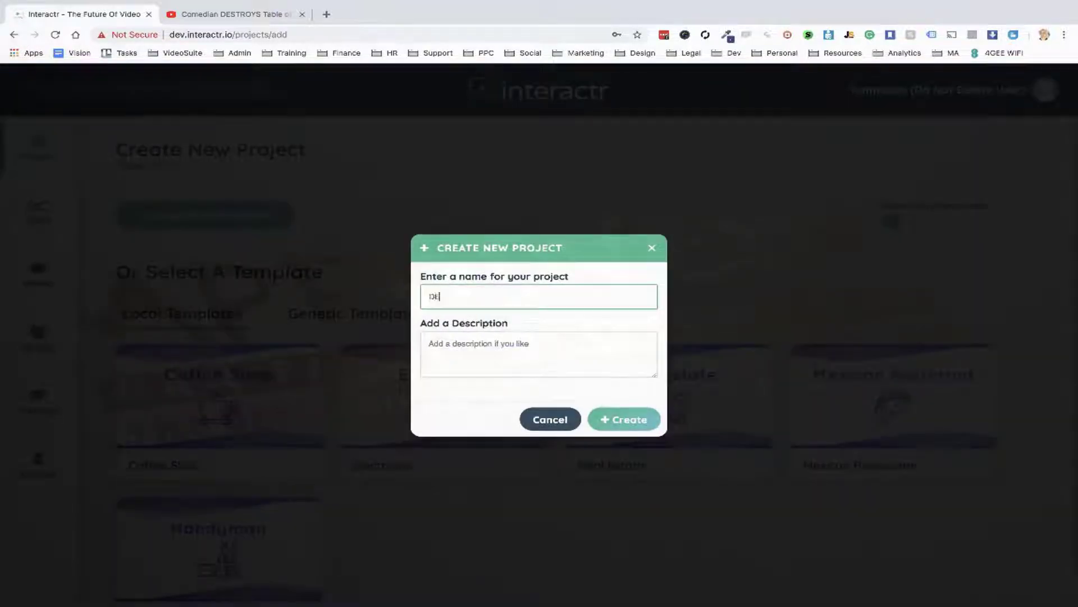
text(MO)
click(629, 427)
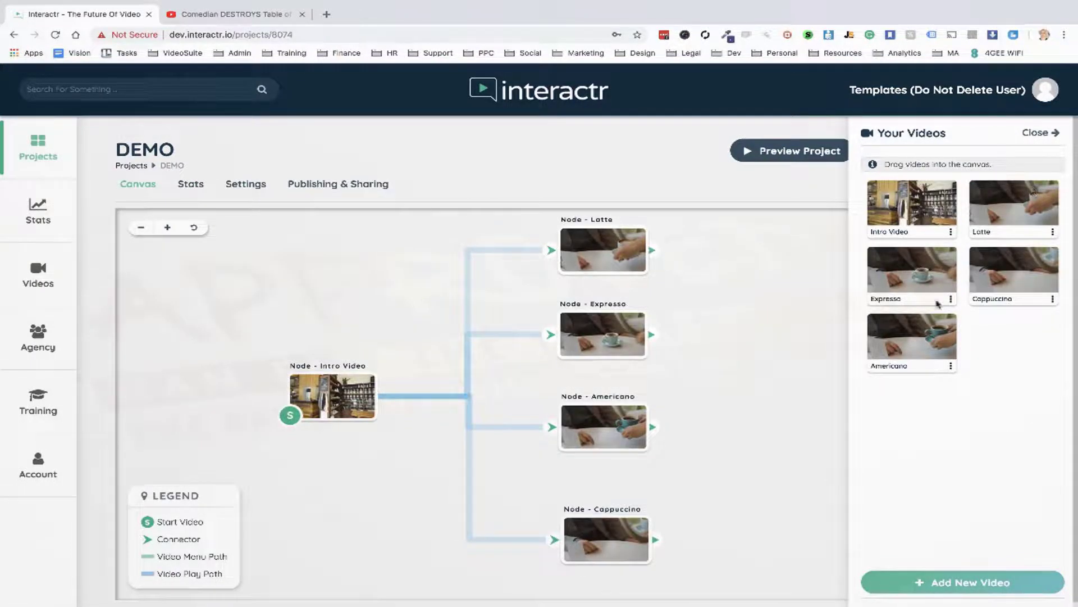
Hide the Your Videos panel and pan the canvas to show the Intro Video node graph.
click(1044, 132)
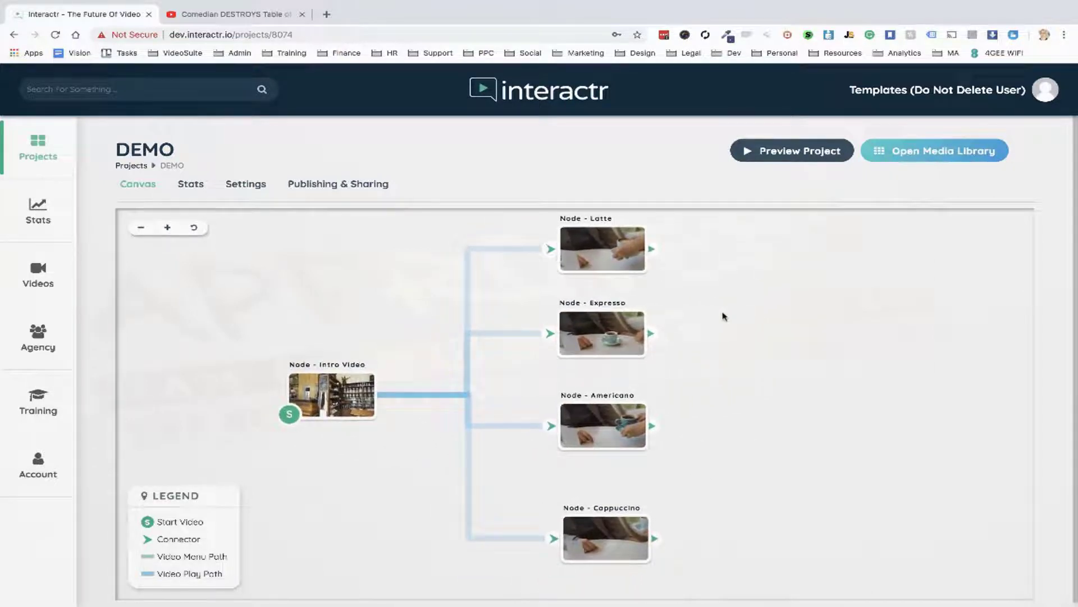
drag(693, 324, 768, 343)
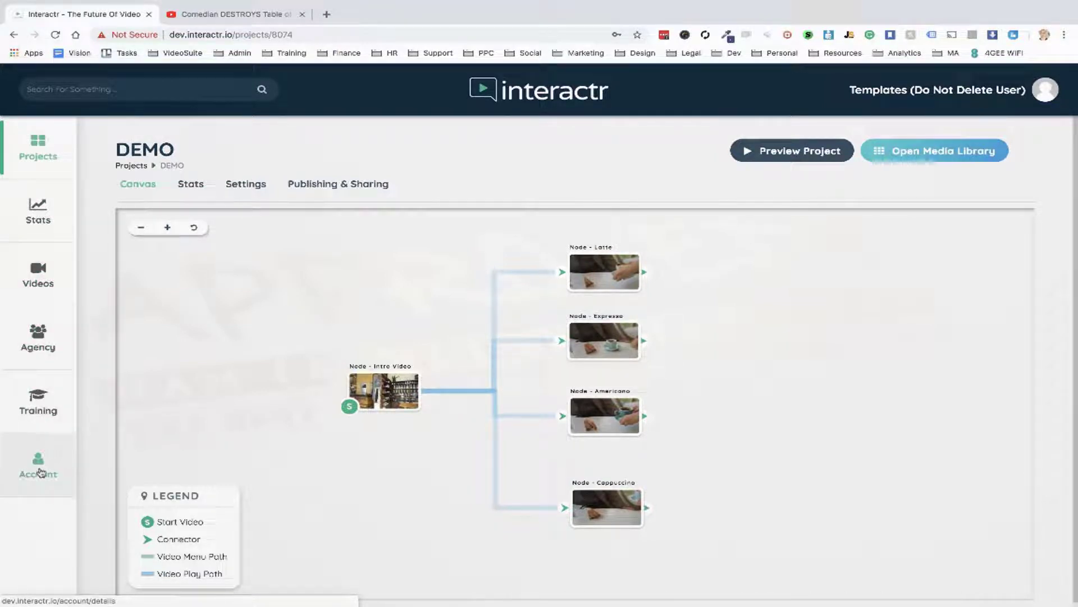
drag(749, 373, 793, 378)
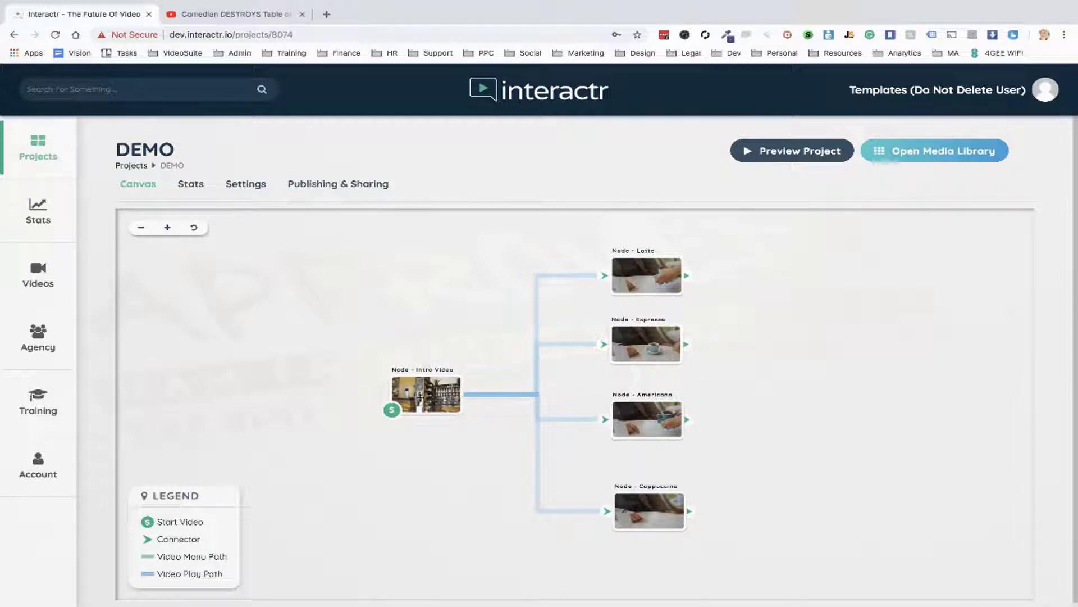
Review the DEMO project's Settings page.
click(253, 185)
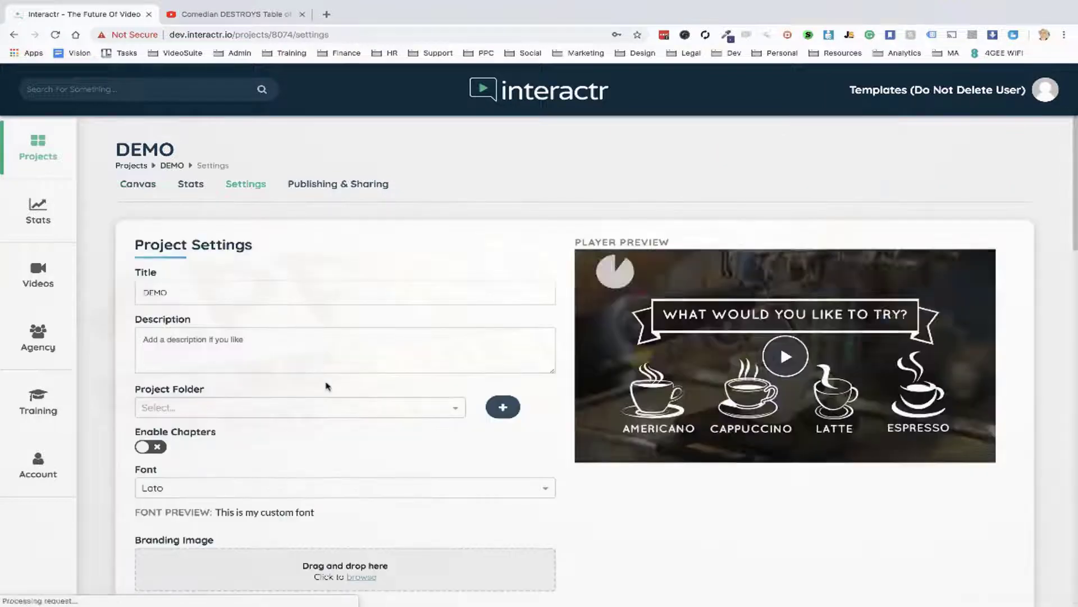
scroll(328, 388, down, 3)
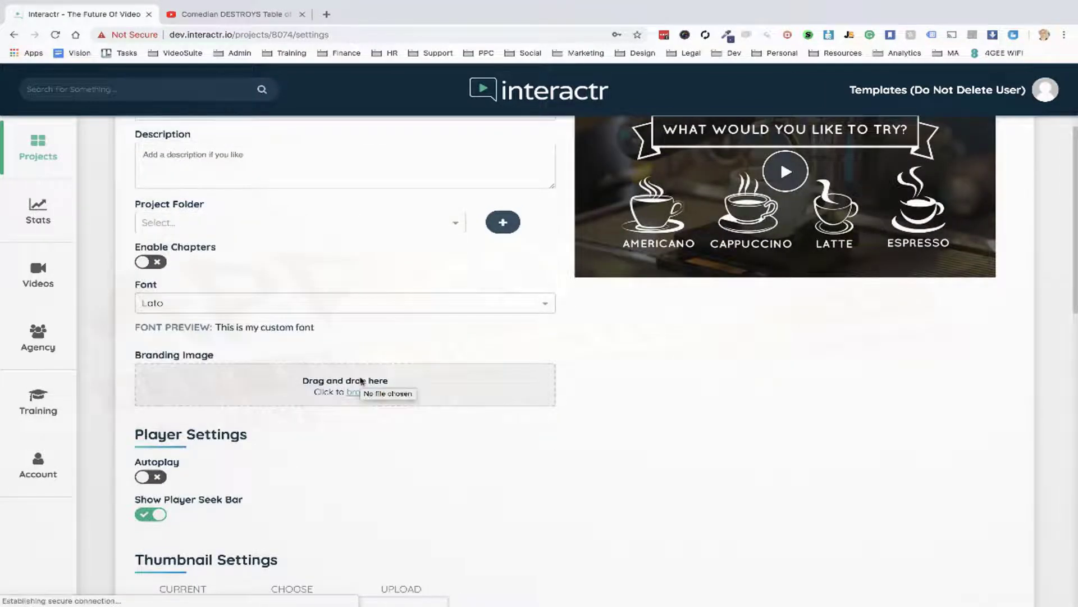
scroll(332, 388, up, 2)
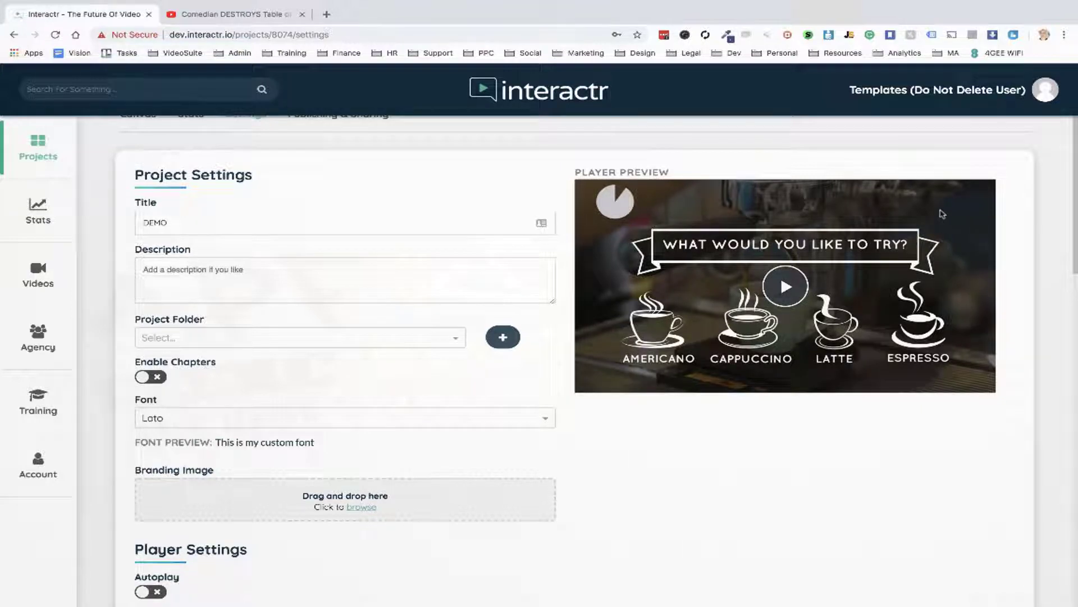
scroll(364, 335, up, 1)
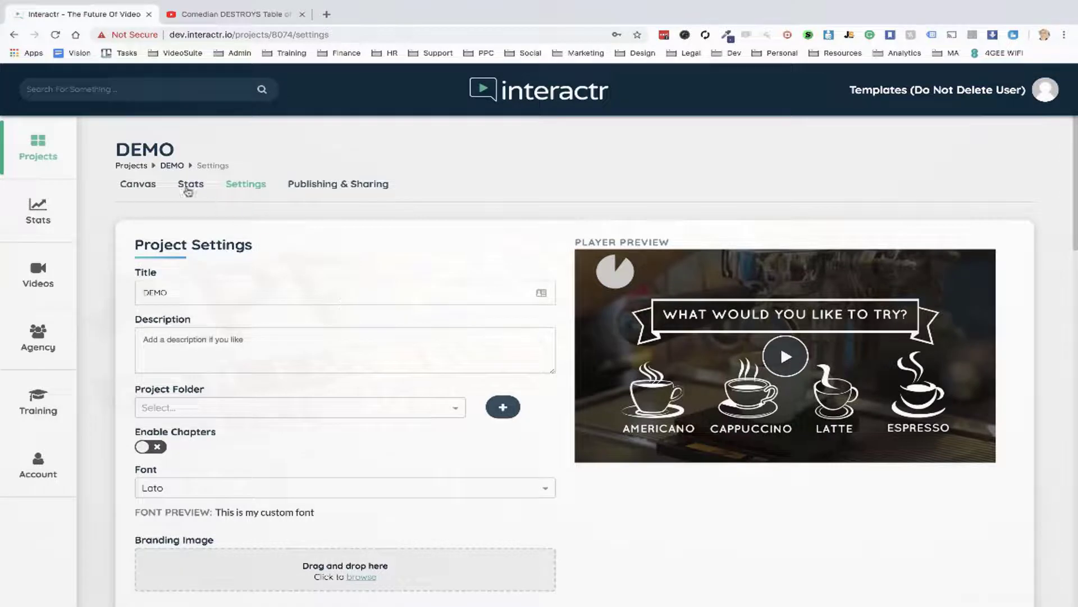
Return to the canvas, hide the videos panel and reposition the node graph.
click(137, 183)
drag(569, 356, 484, 330)
click(1048, 134)
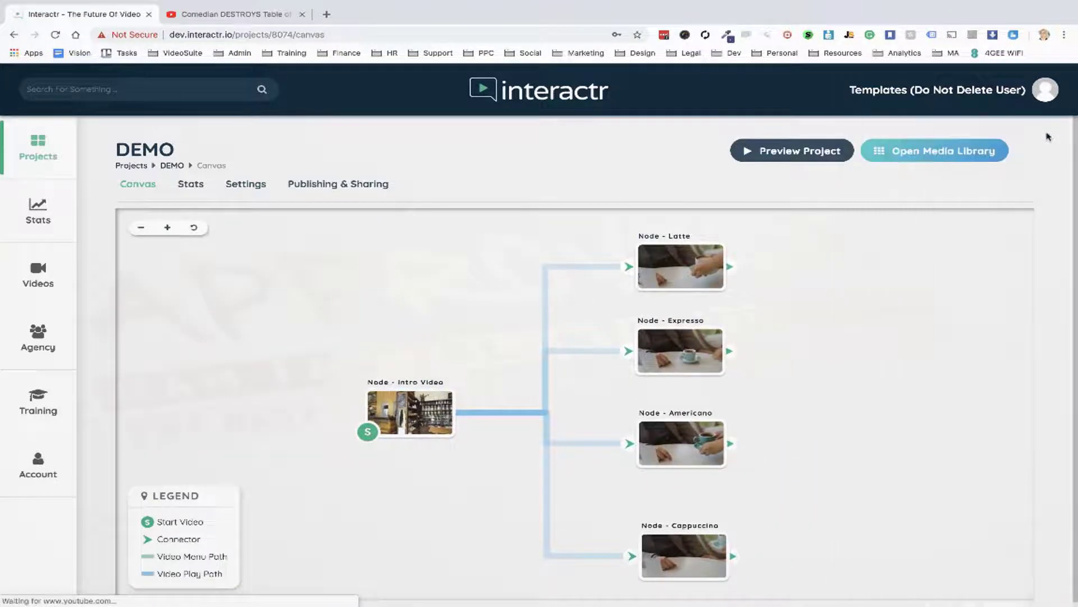
drag(876, 315, 834, 312)
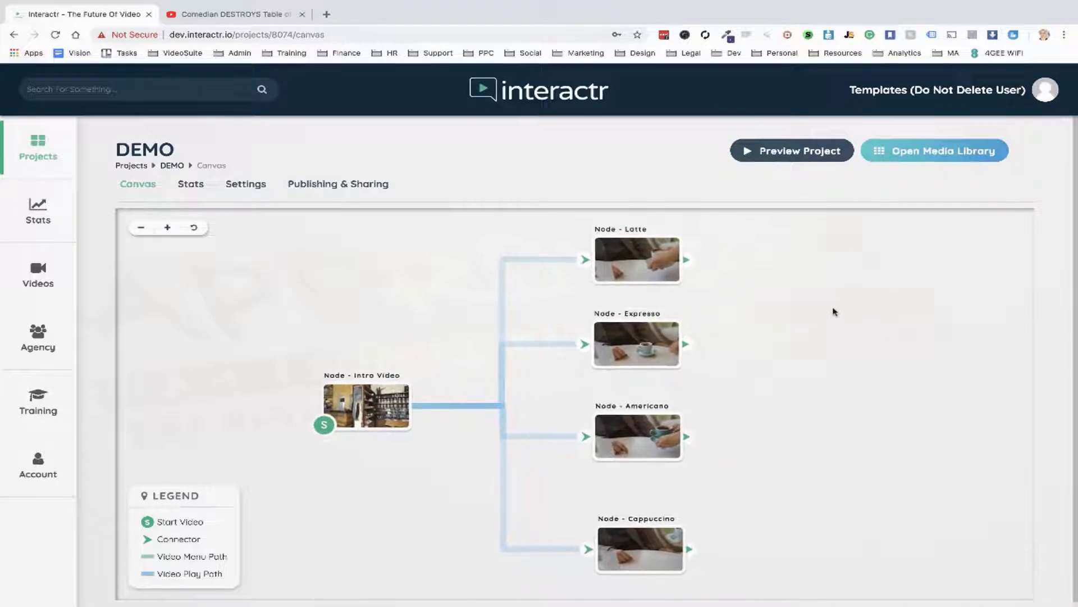
scroll(834, 312, down, 2)
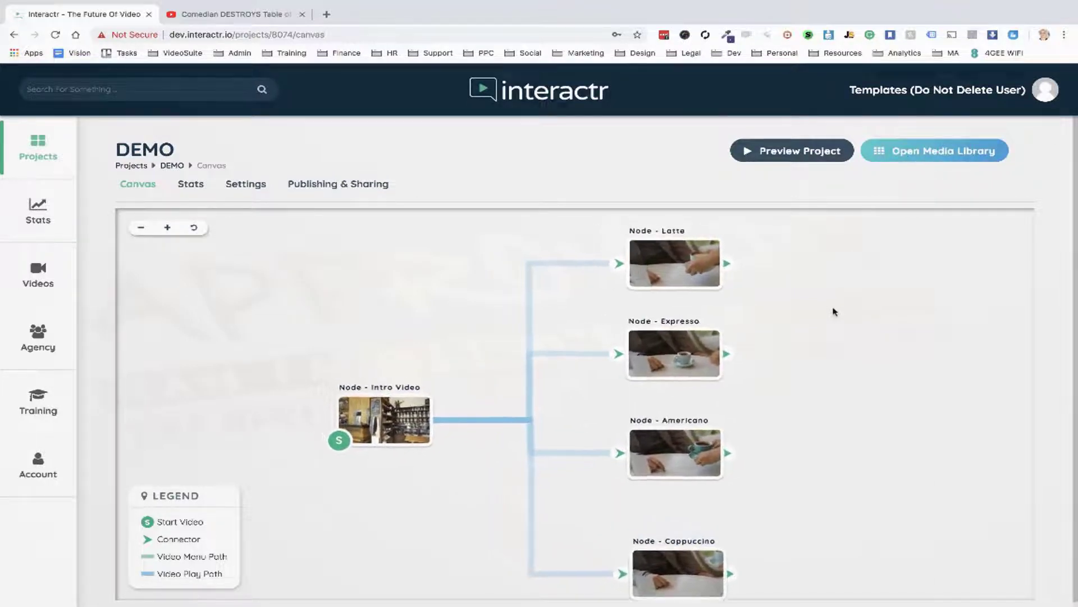
drag(717, 335, 804, 347)
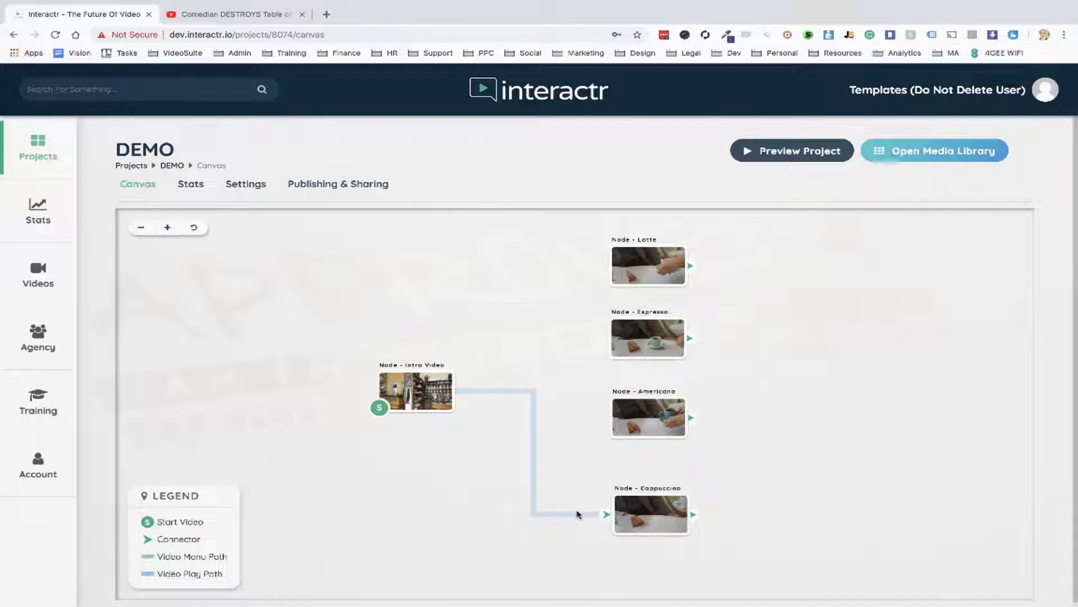
Remove the Intro Video link to Cappuccino and delete the Intro Video node's Americano hotspot.
click(578, 515)
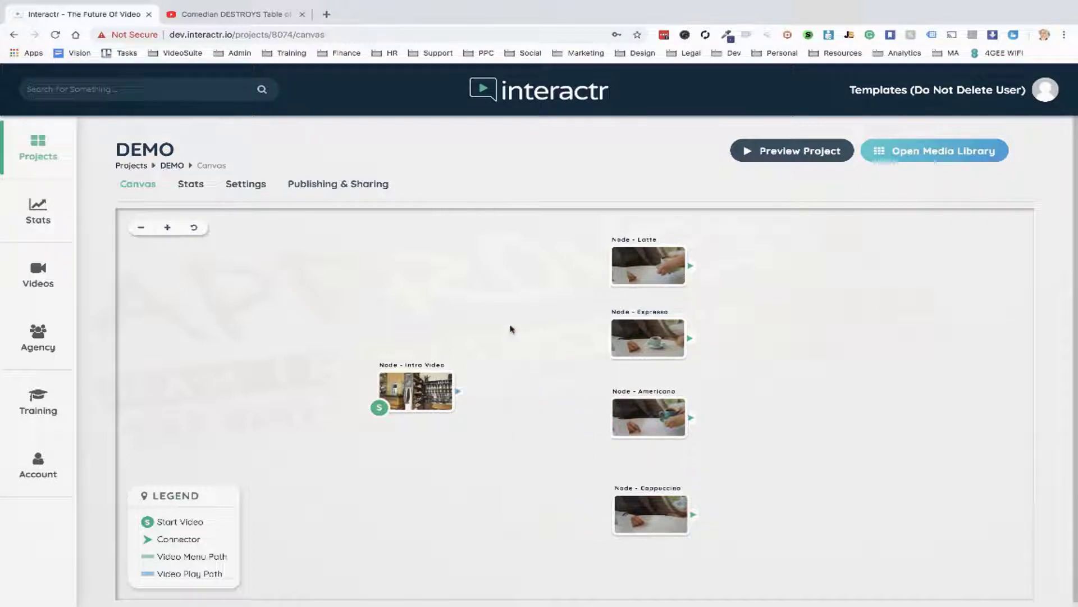
click(419, 388)
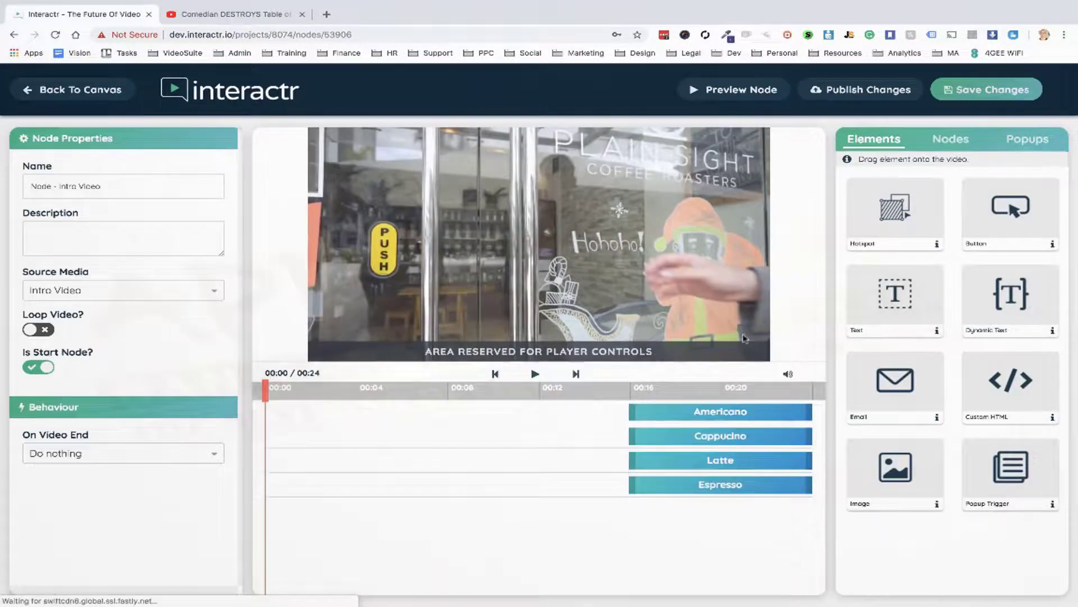
click(717, 414)
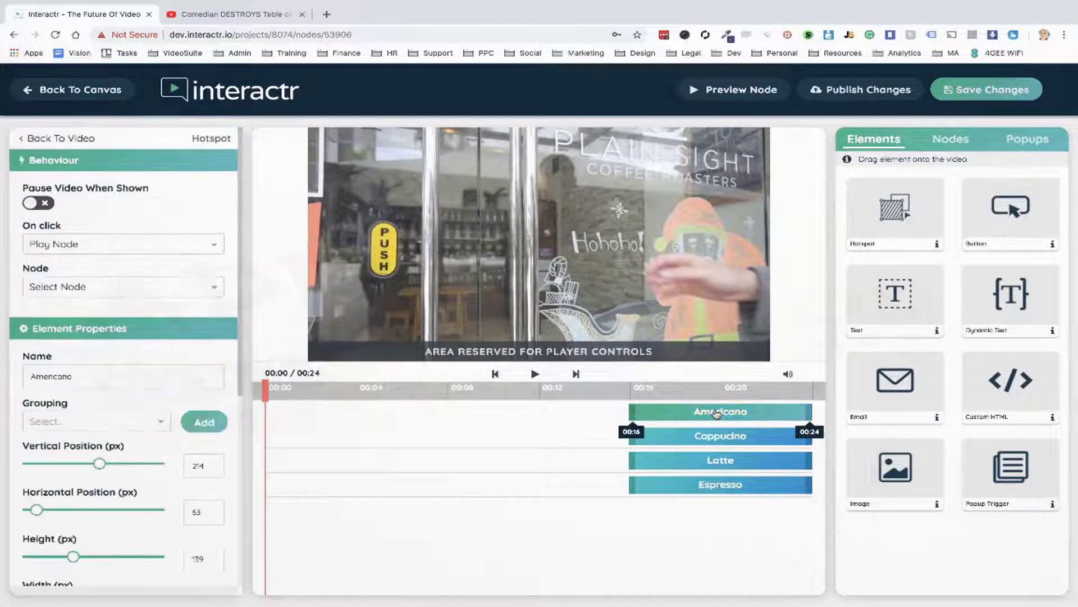
key(Delete)
click(469, 406)
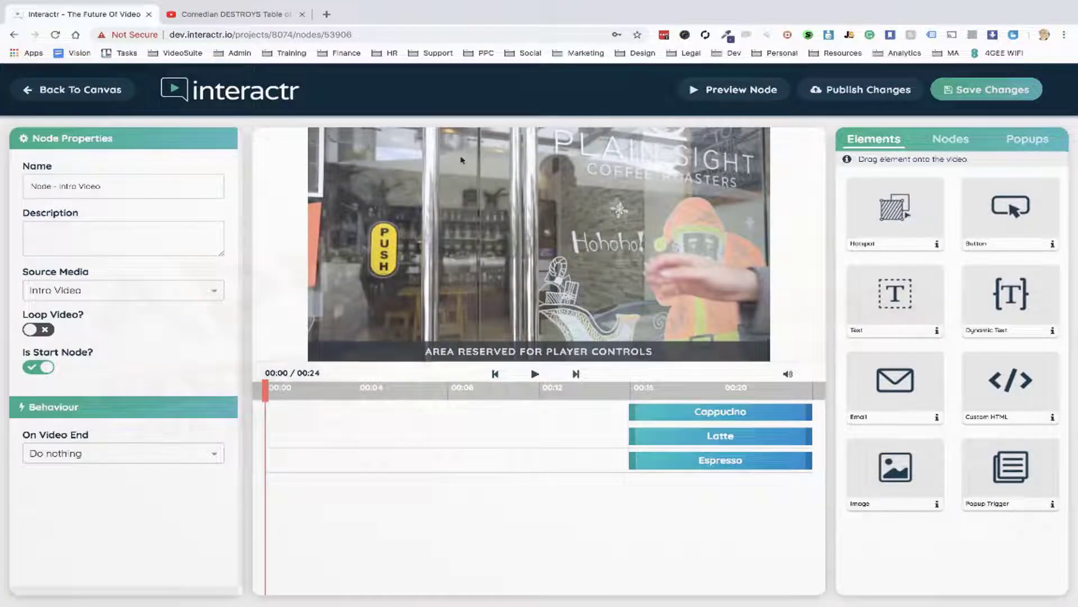
click(121, 95)
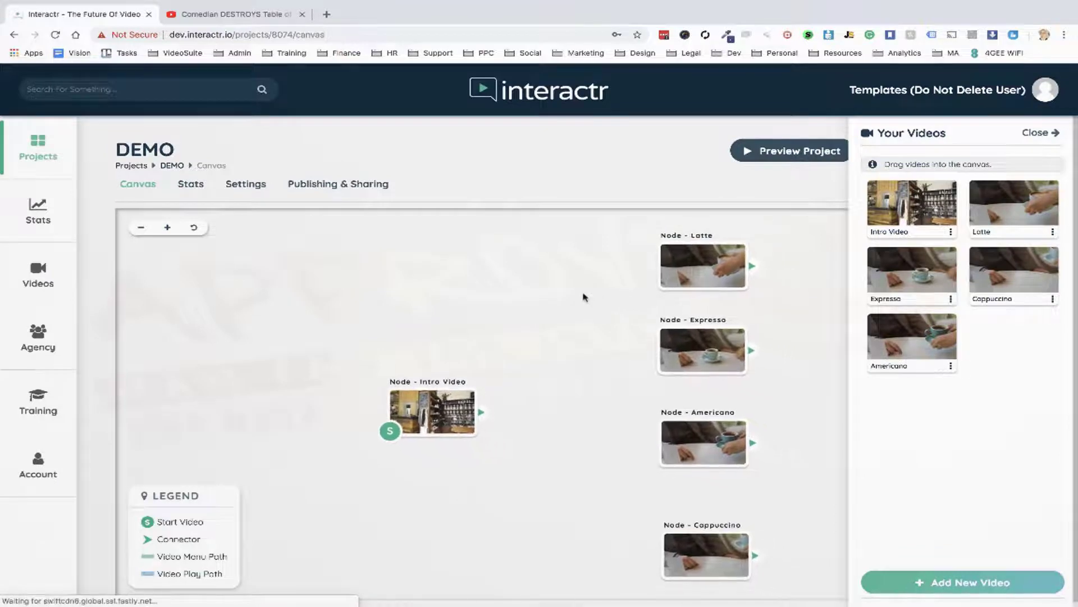
Add the YouTube comedian video to the library by copying and pasting its URL.
click(971, 584)
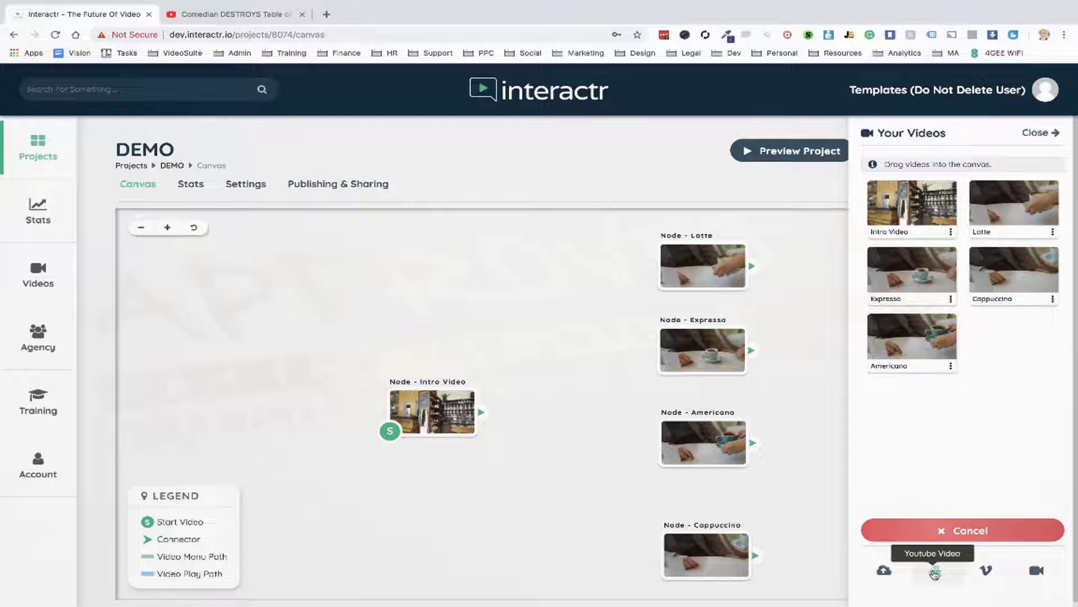
click(252, 13)
double_click(293, 34)
right_click(294, 35)
click(260, 37)
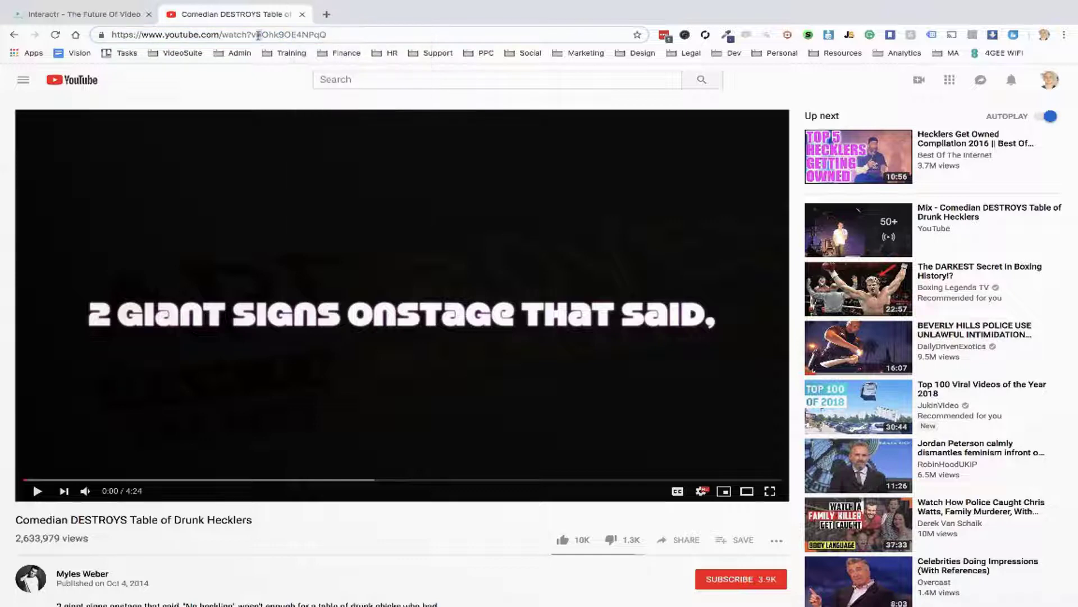
triple_click(258, 35)
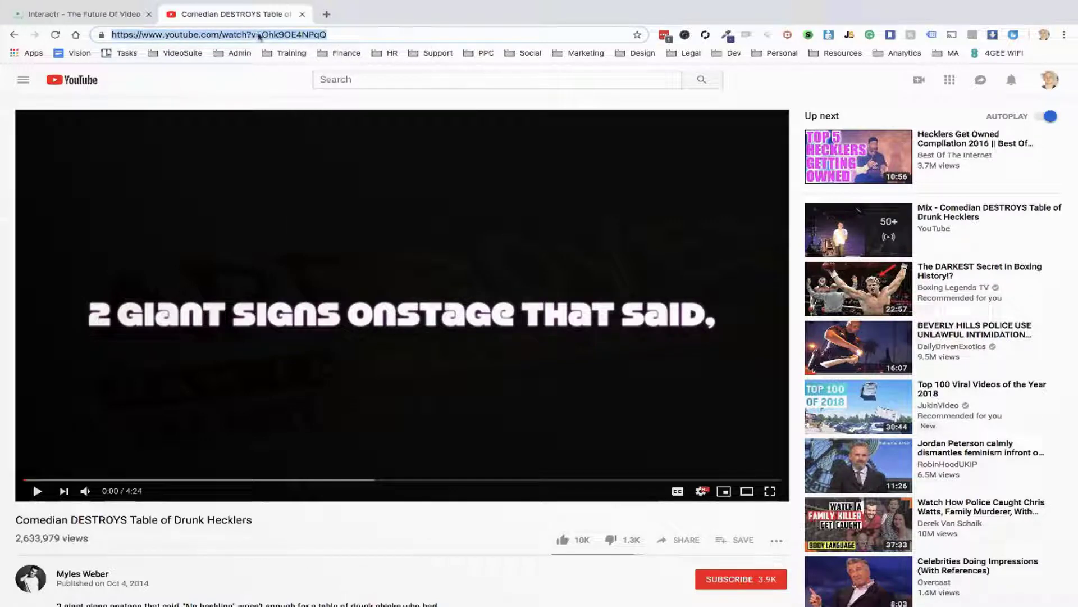
click(302, 14)
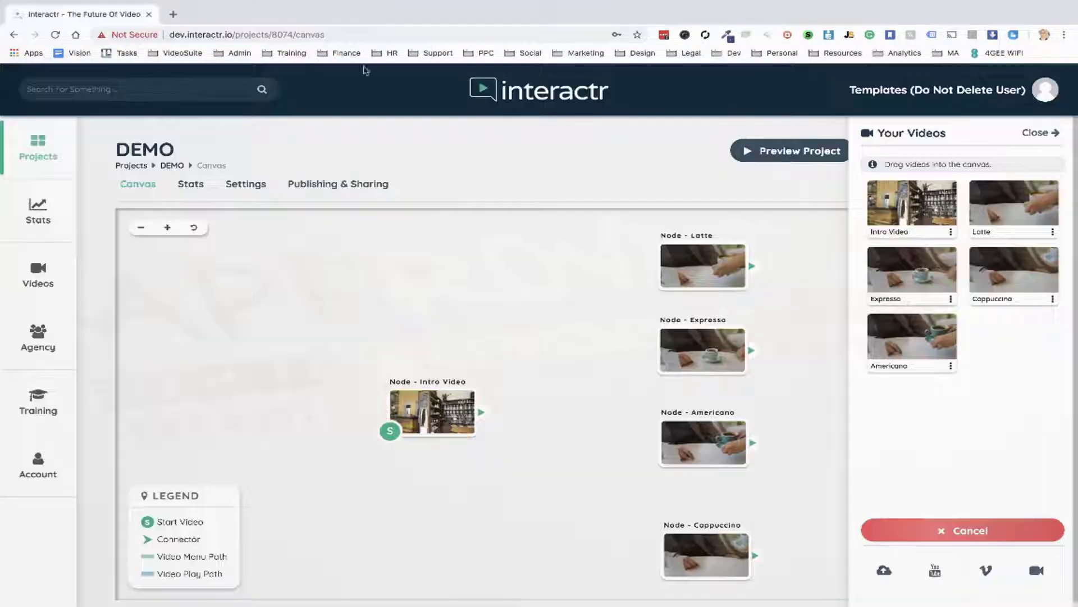
click(921, 576)
key(ctrl+v)
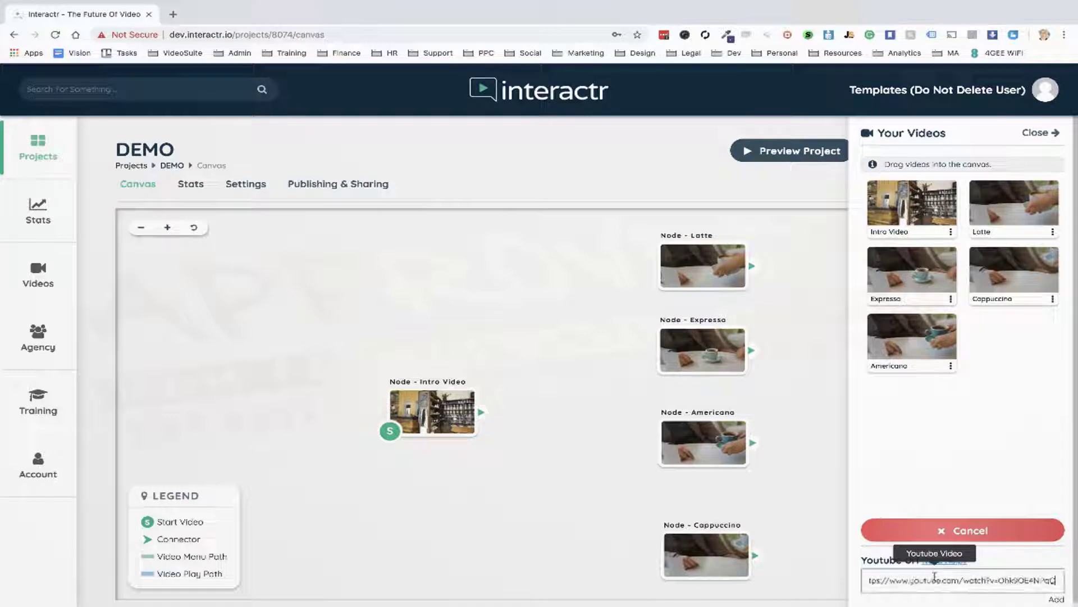
click(1048, 599)
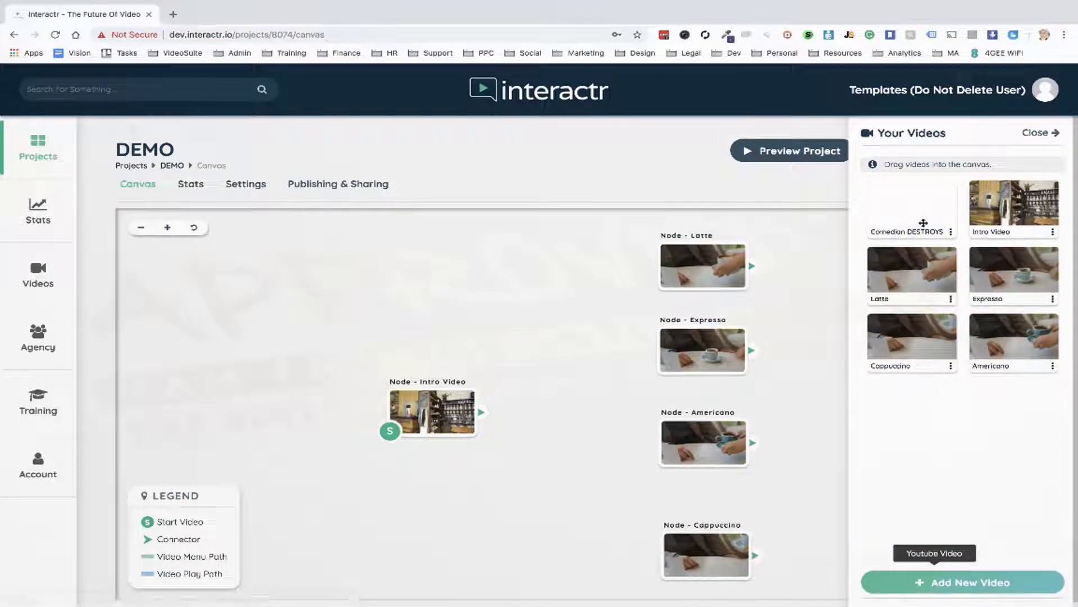
Place the Comedian DESTROYS video on the canvas, then delete that node and close the videos panel.
drag(914, 193, 449, 281)
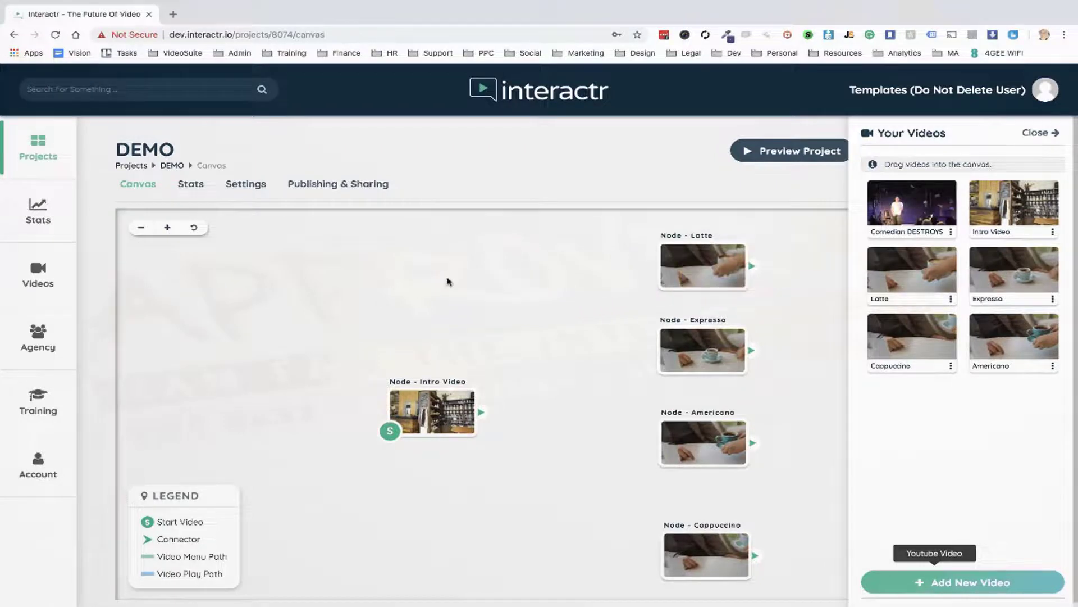
drag(505, 320, 513, 243)
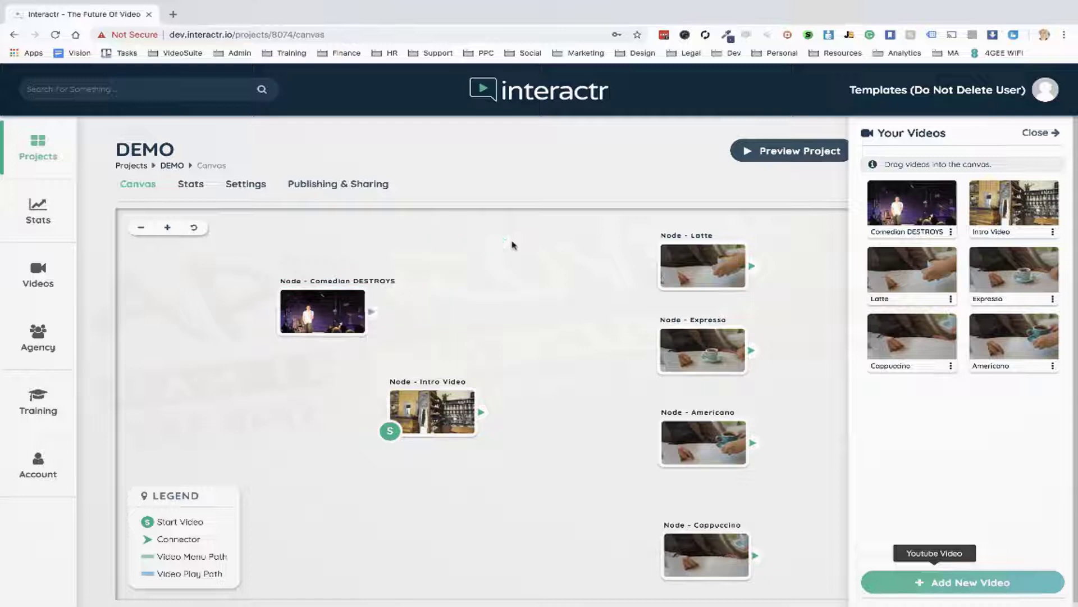
click(356, 355)
click(479, 399)
click(1036, 134)
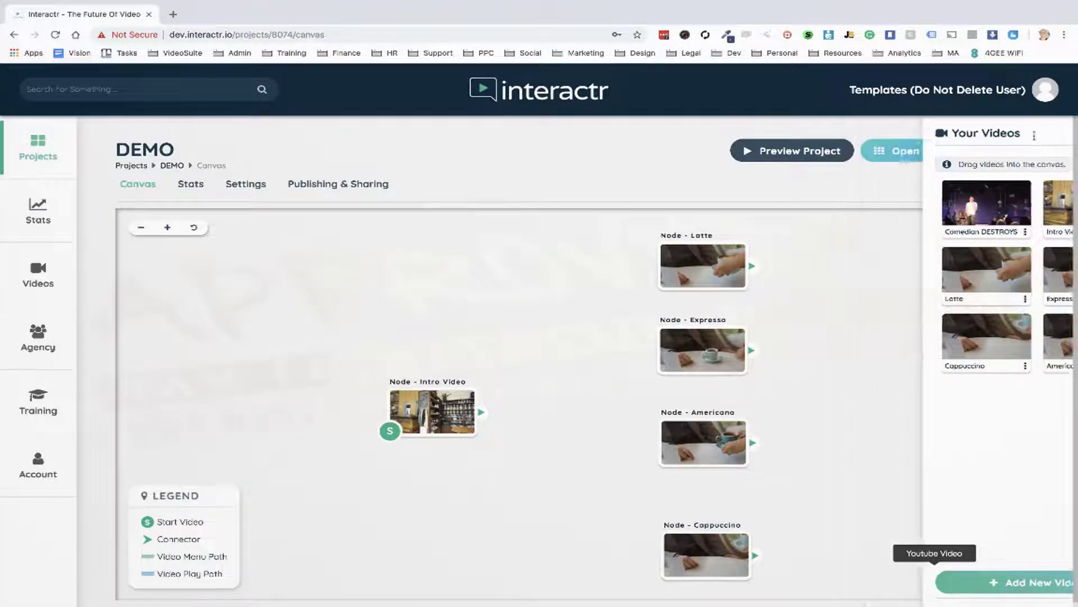
drag(548, 318, 511, 313)
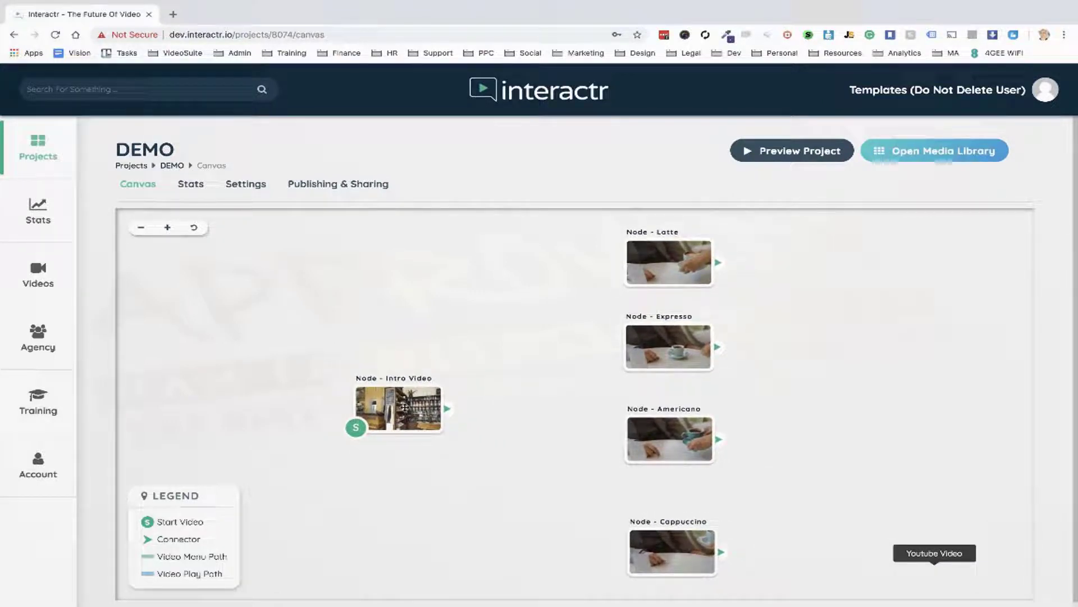
Open the Intro Video node, set the timeline to 00:16 on the coffee menu, and add a button.
click(405, 408)
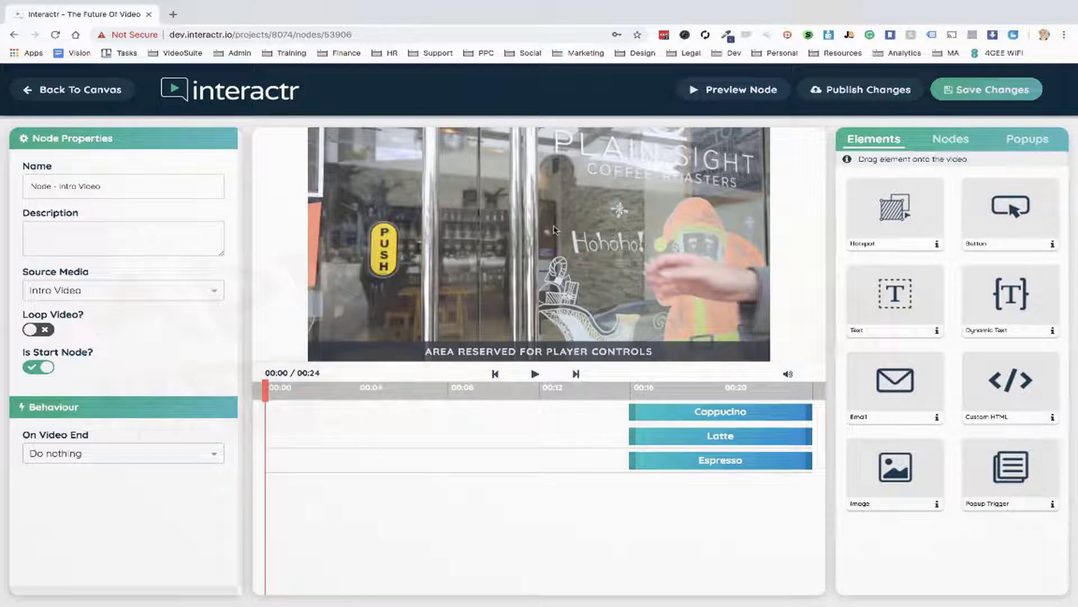
drag(264, 391, 509, 390)
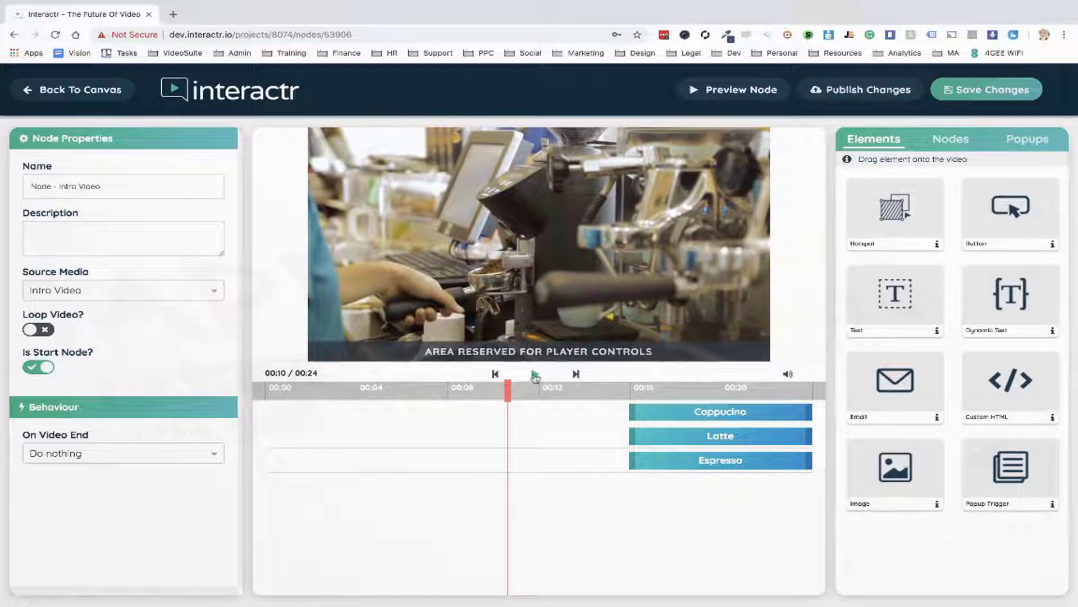
click(536, 376)
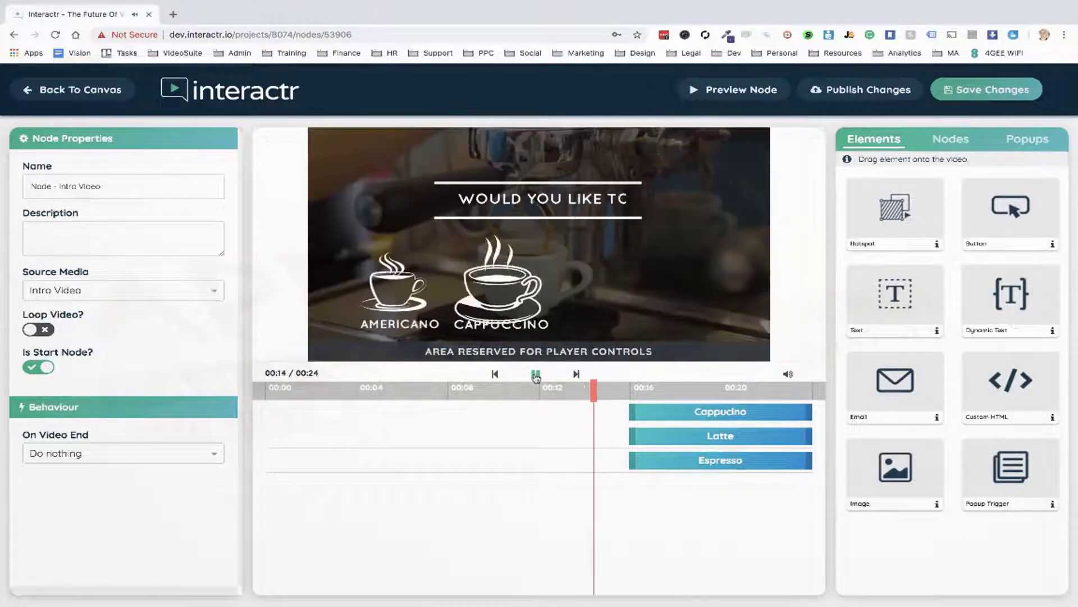
click(535, 375)
click(627, 388)
drag(628, 387, 632, 388)
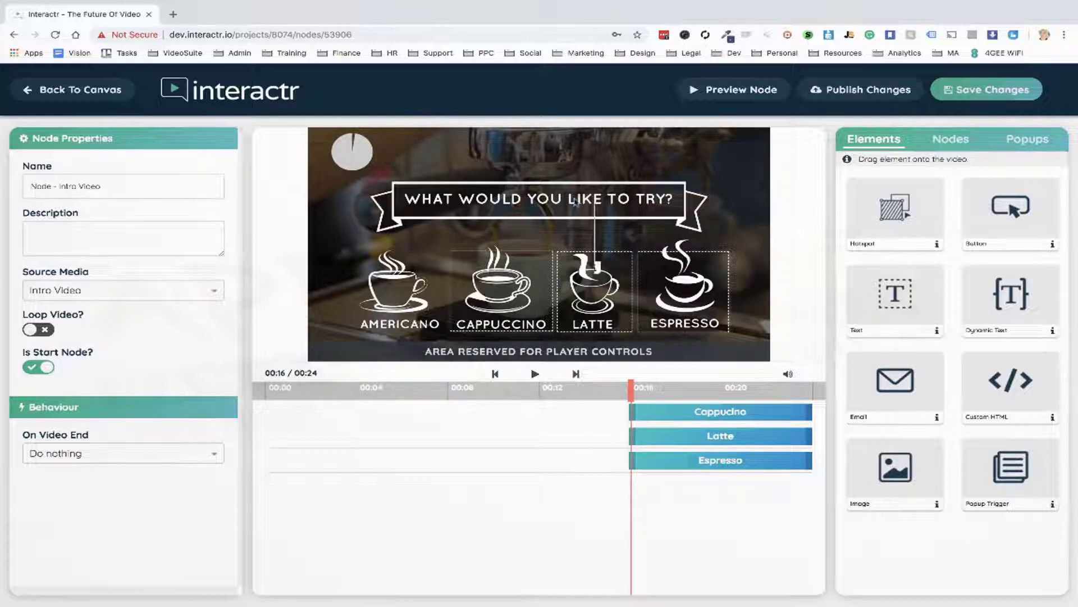
drag(516, 198, 515, 198)
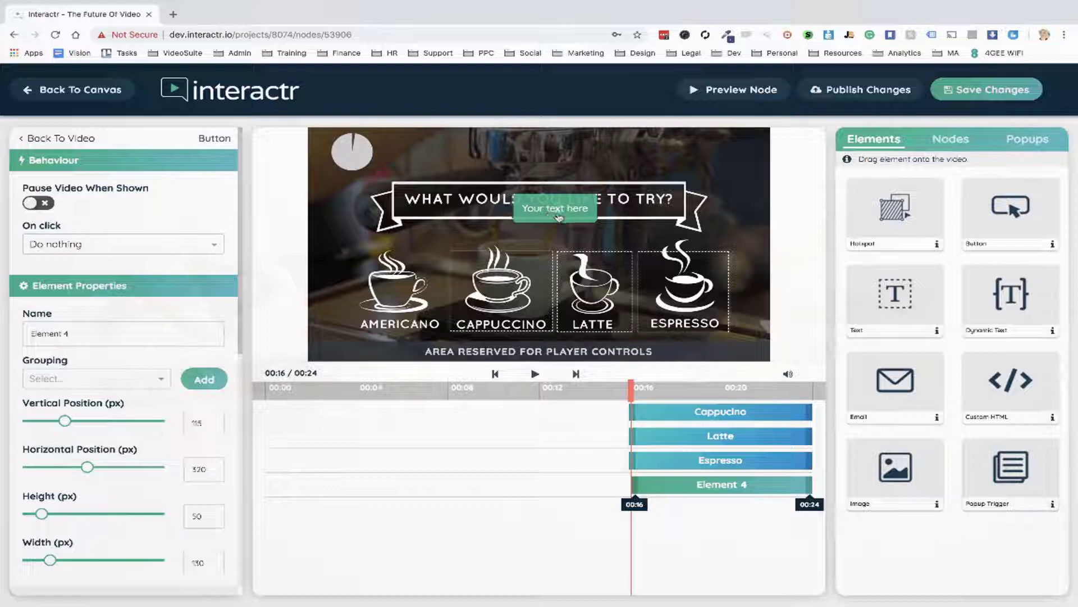
Delete the stray button and place a hotspot over the Americano cup.
key(Delete)
click(498, 407)
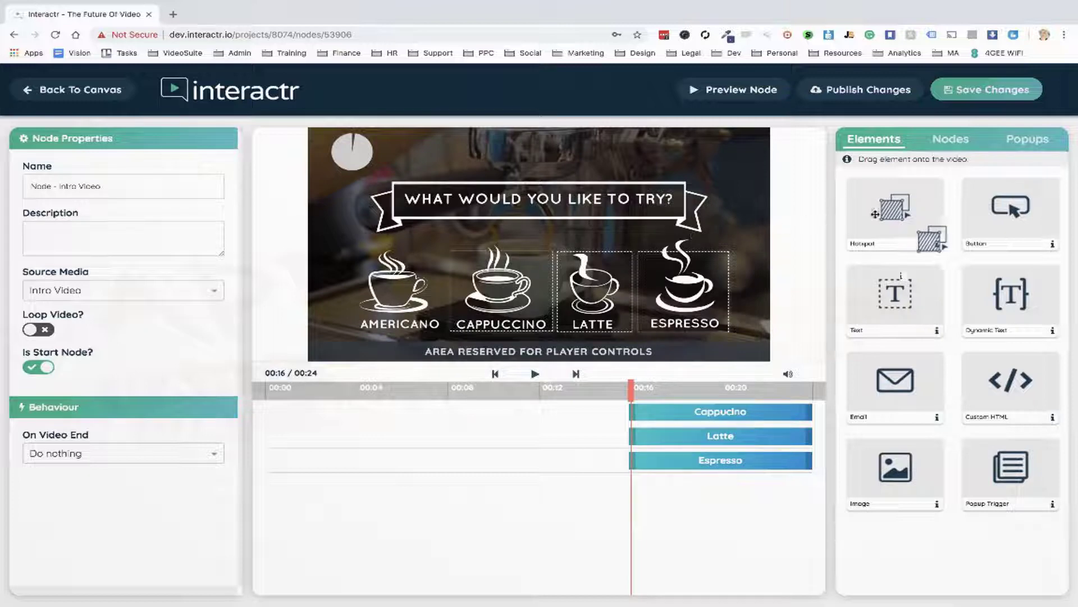
drag(352, 261, 446, 331)
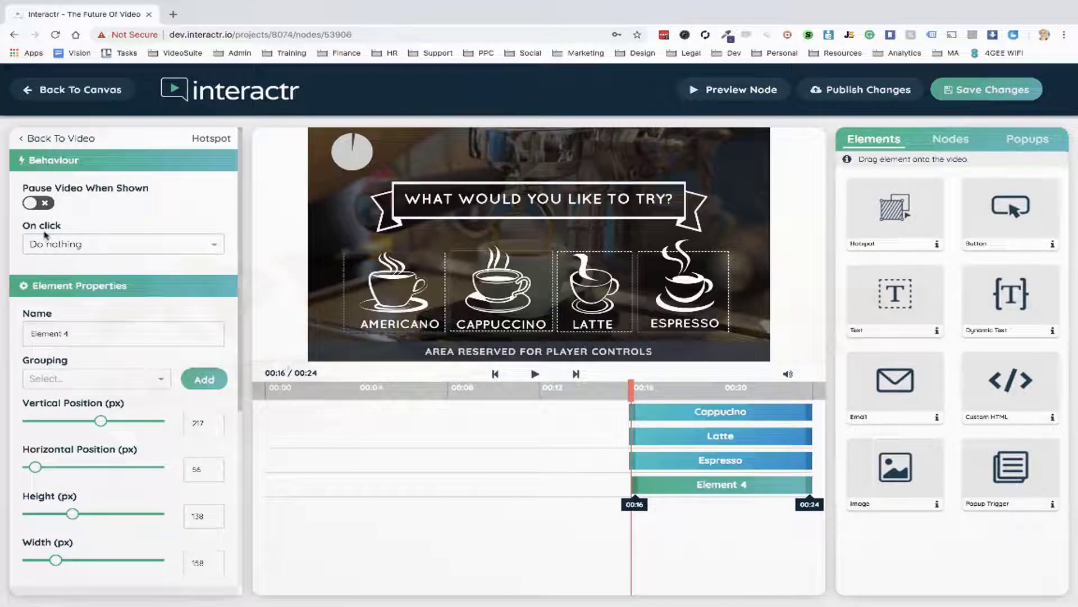
Set the hotspot's On click action to Play Node with Node - Americano, and save the changes.
click(205, 243)
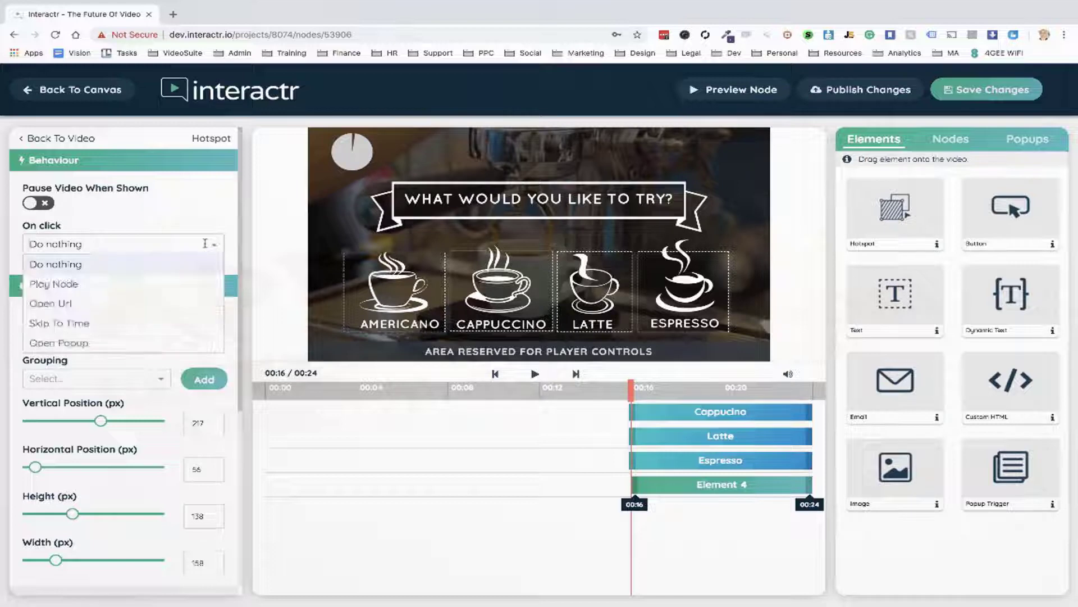
click(68, 286)
click(70, 287)
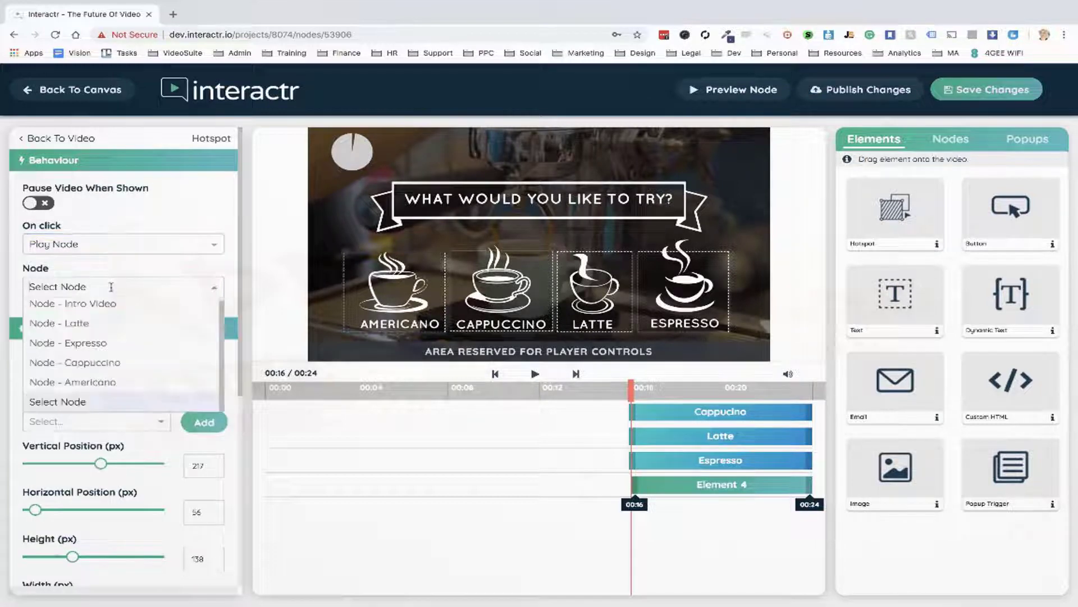
click(93, 382)
click(193, 245)
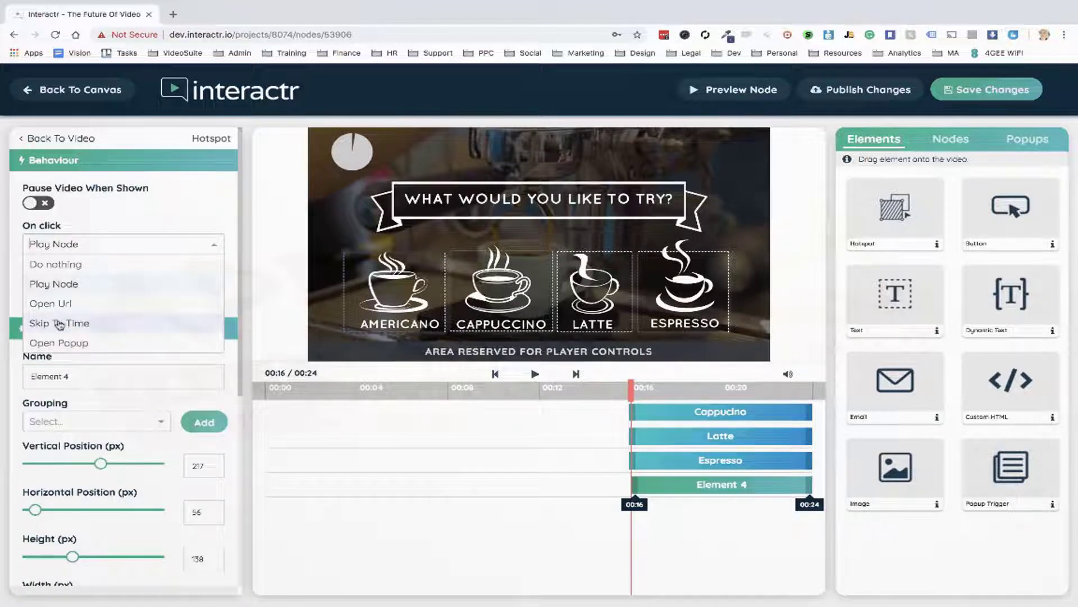
click(79, 284)
click(112, 286)
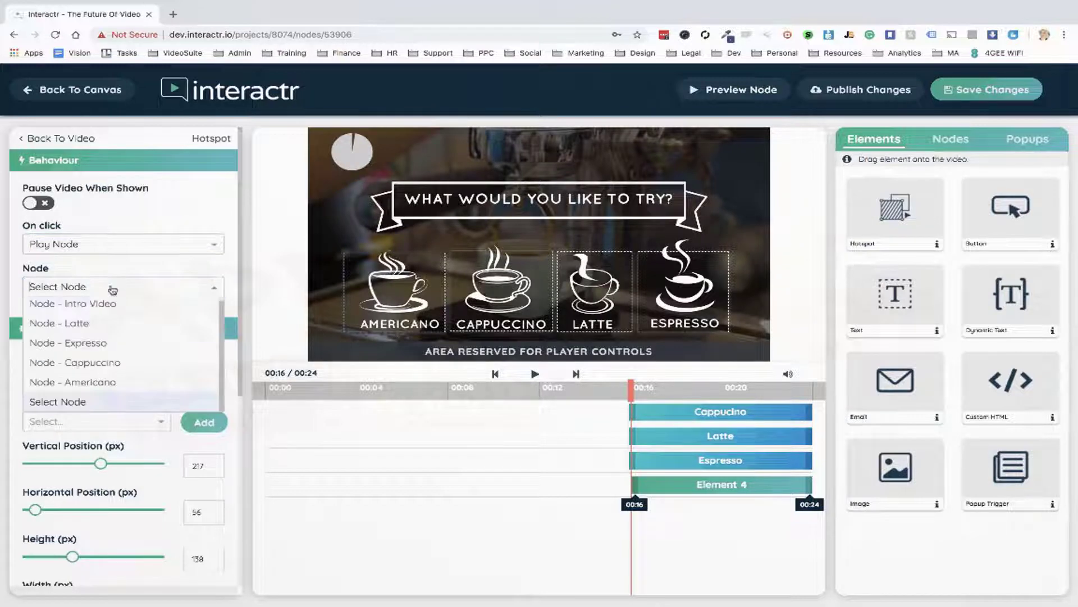
click(84, 379)
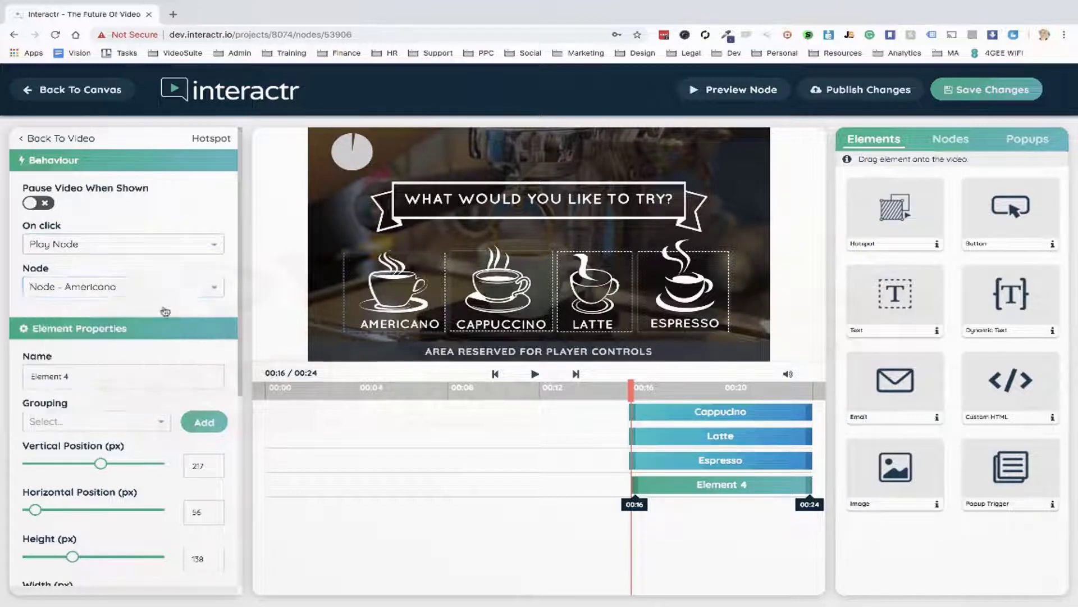
click(990, 91)
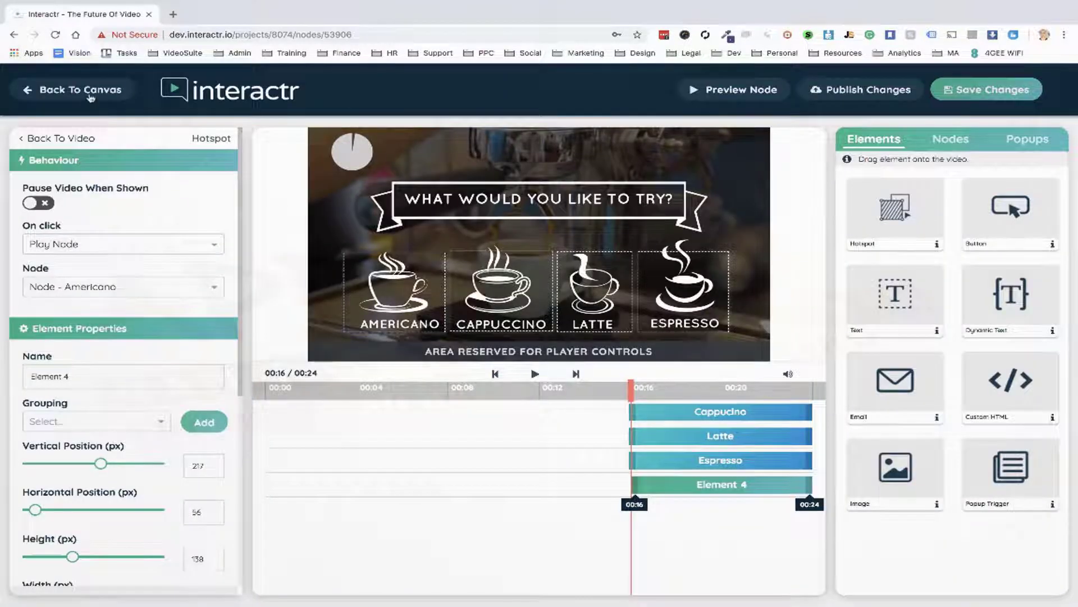
Reopen the Intro Video node and move the timeline to the drink menu at 00:16.
click(89, 95)
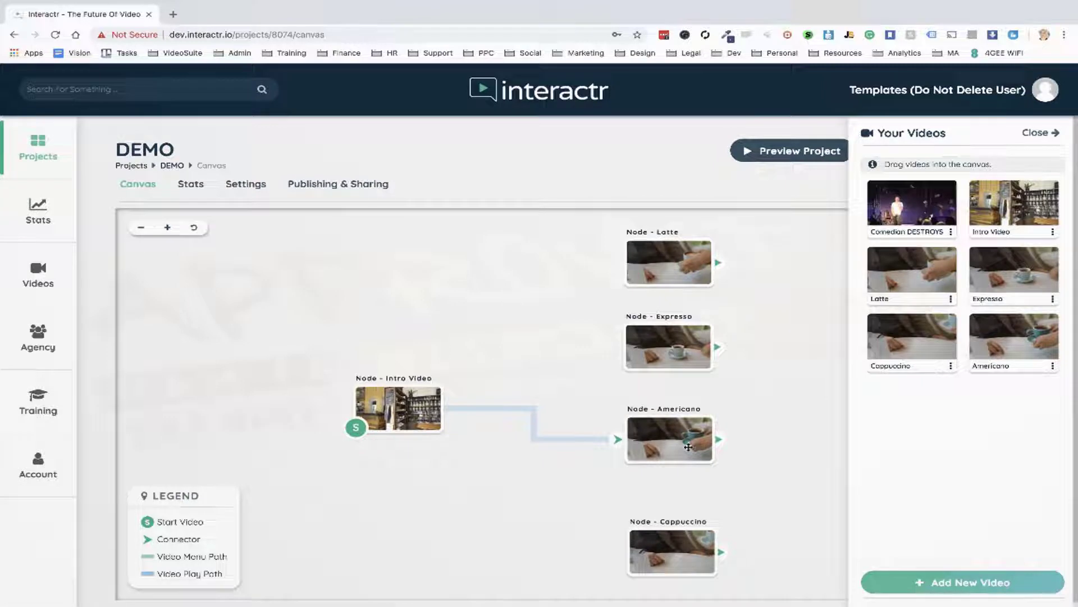
click(410, 413)
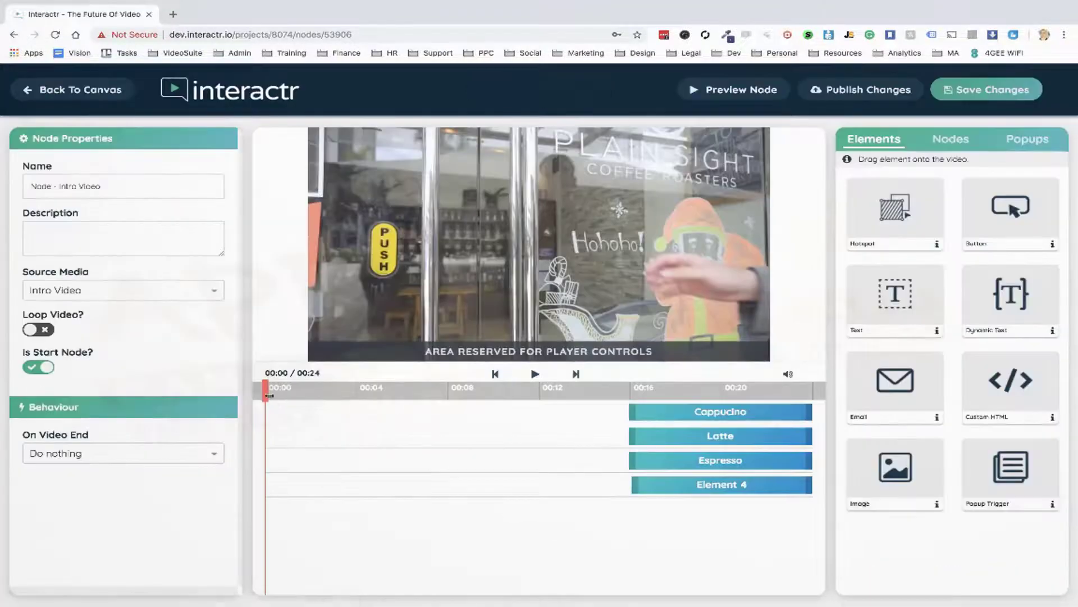
drag(573, 391, 612, 390)
click(632, 390)
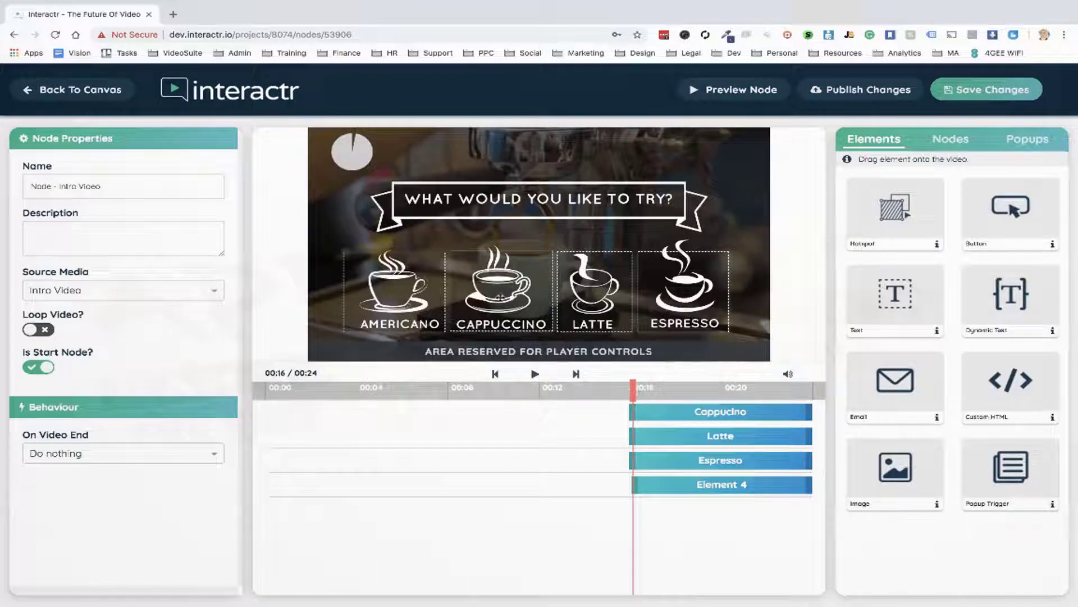
Link the Cappucino, Latte and Espresso hotspots to Node - Cappuccino, Node - Latte and Node - Expresso.
click(500, 297)
click(172, 286)
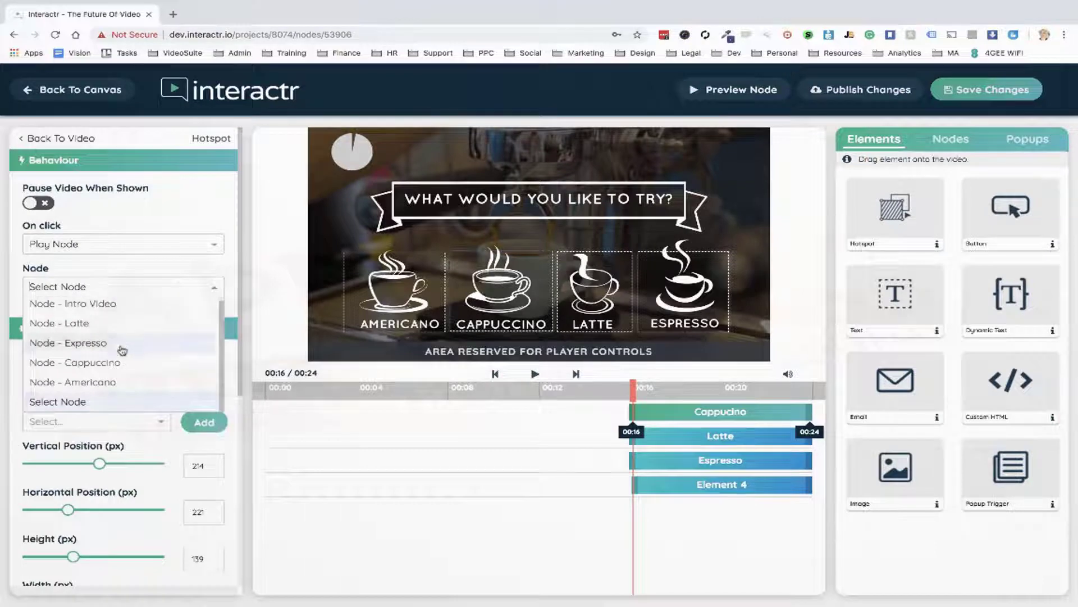
click(117, 364)
click(593, 290)
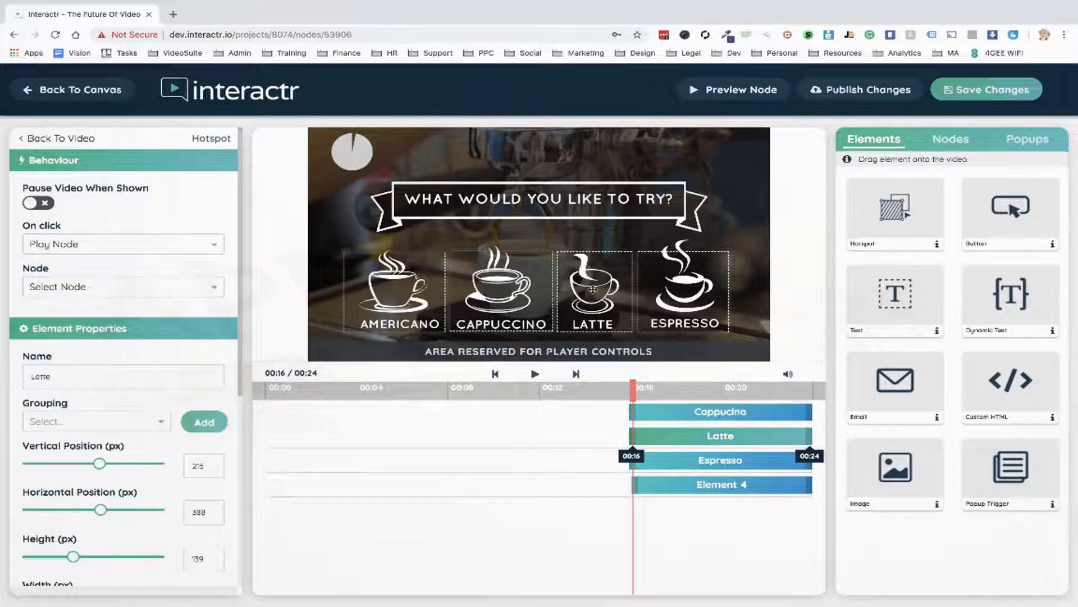
click(171, 282)
click(126, 324)
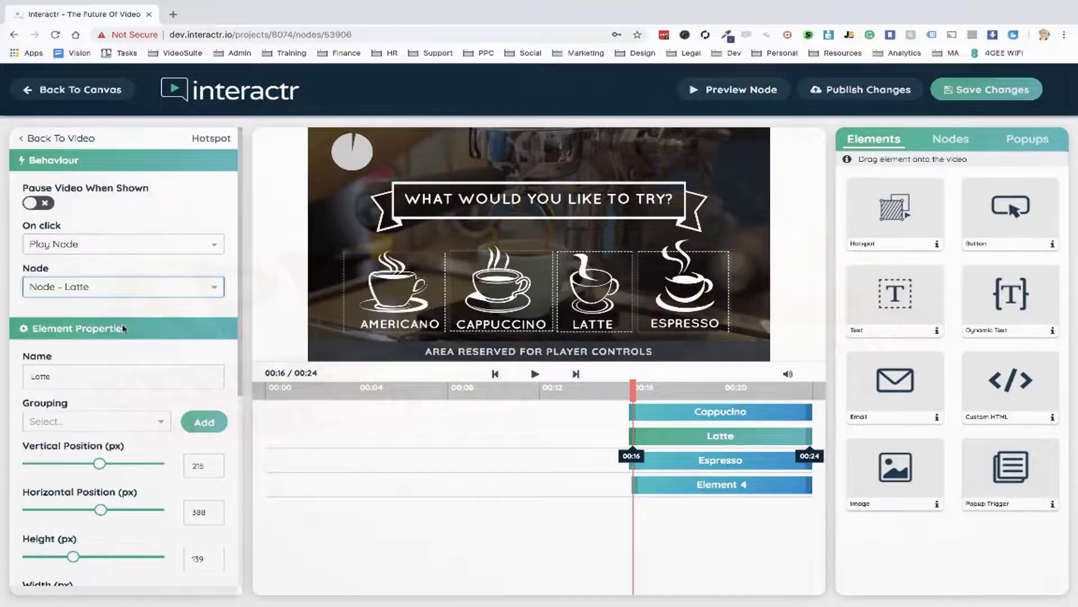
click(678, 288)
click(103, 286)
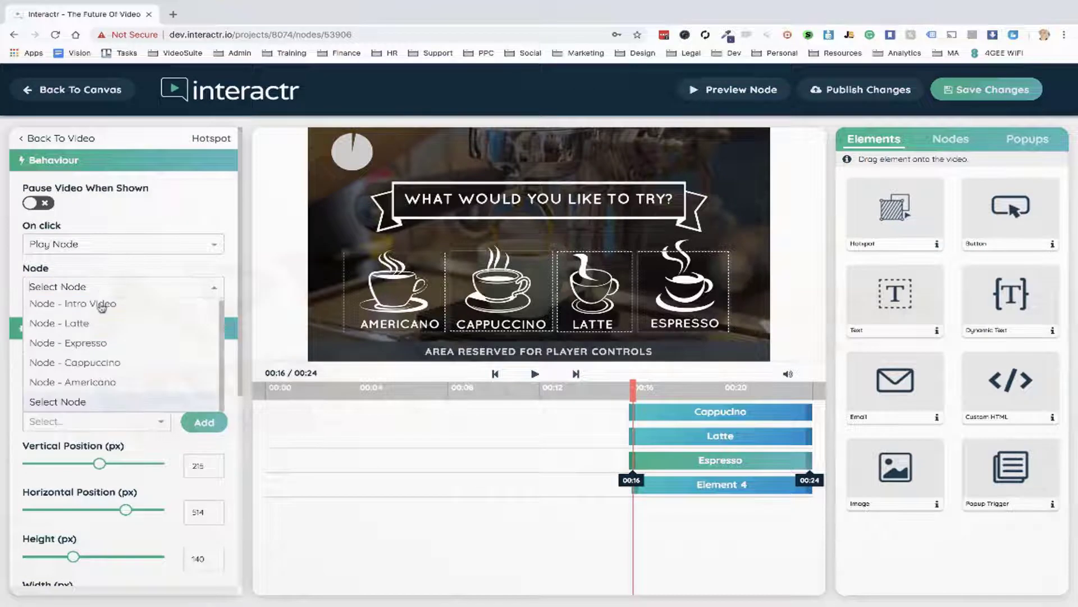
click(94, 340)
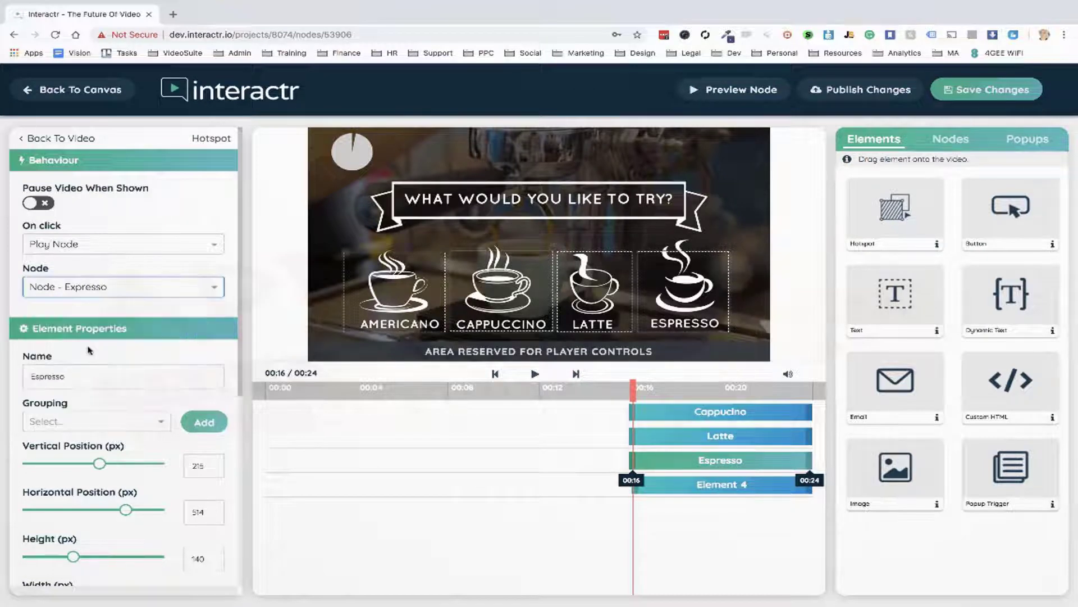
click(75, 94)
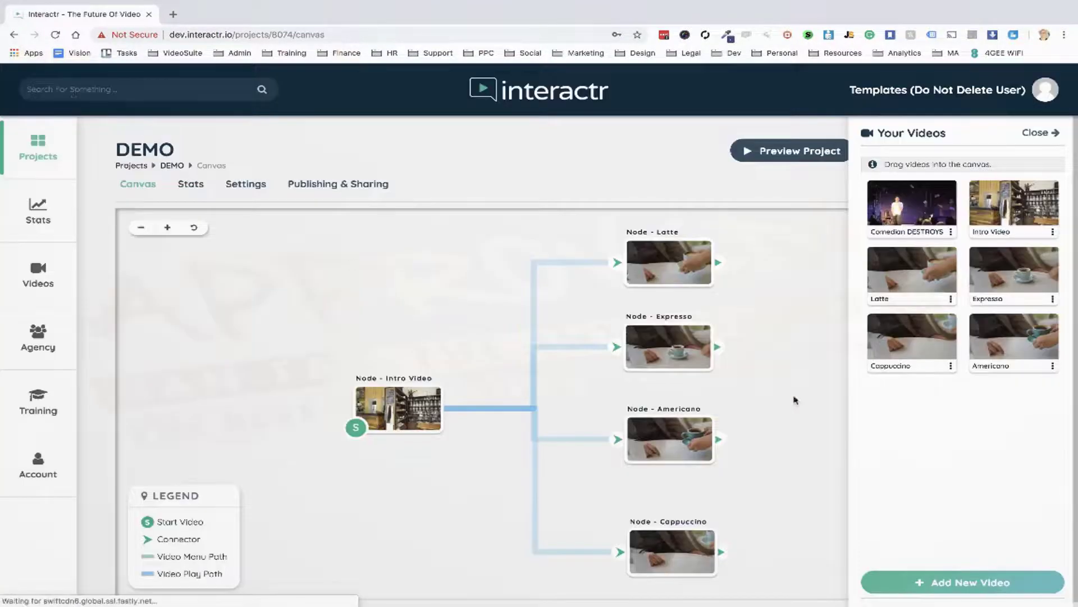
drag(795, 400, 761, 393)
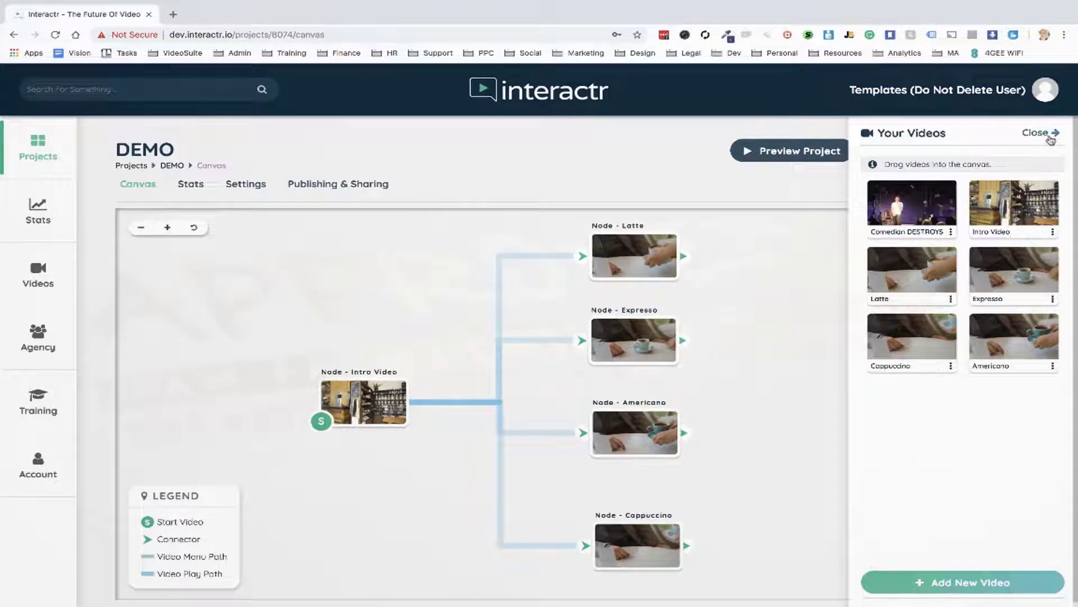
click(1049, 134)
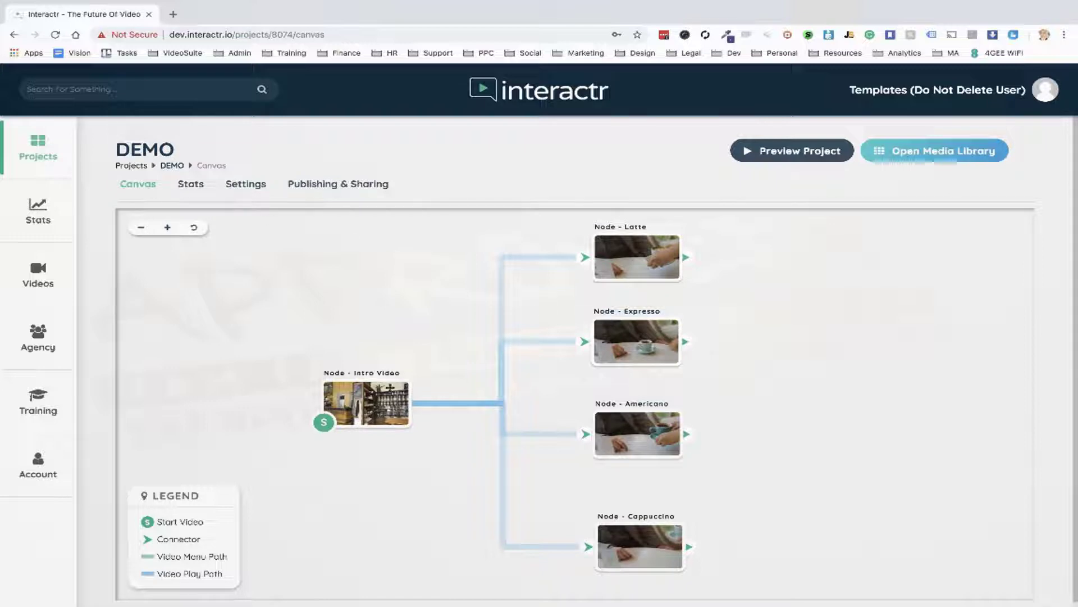
click(390, 388)
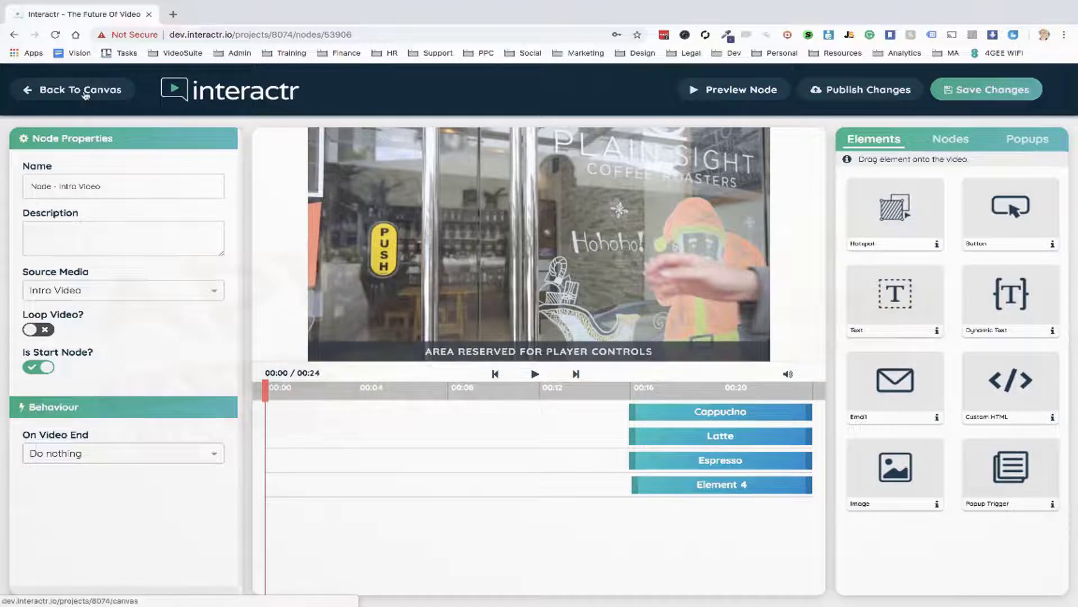
click(93, 92)
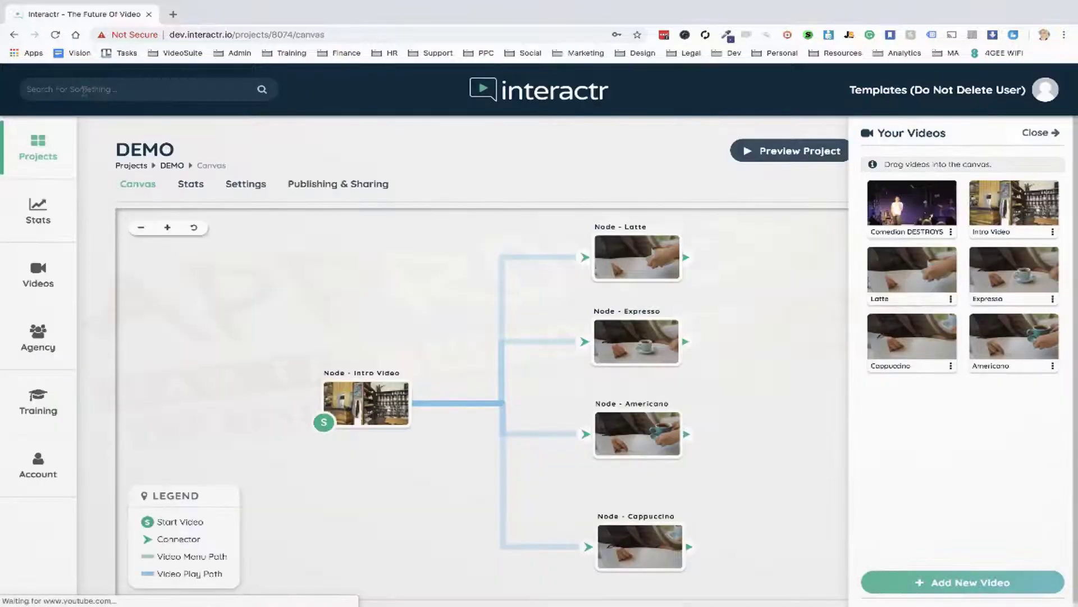
In the Latte node at 00:09, open the Coffee coupon - email popup for editing.
click(640, 259)
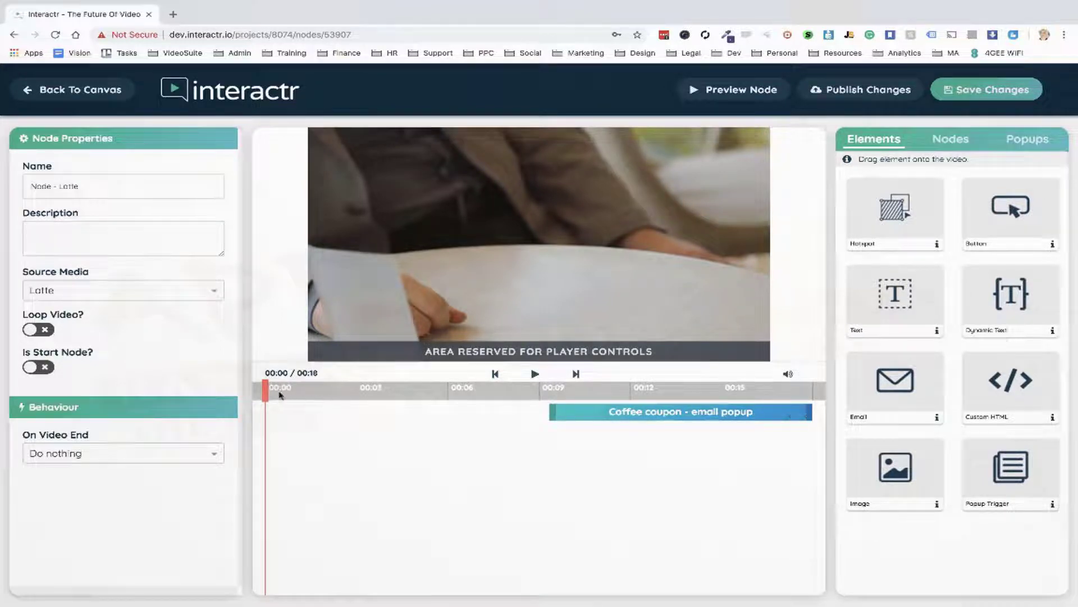
drag(265, 392, 551, 395)
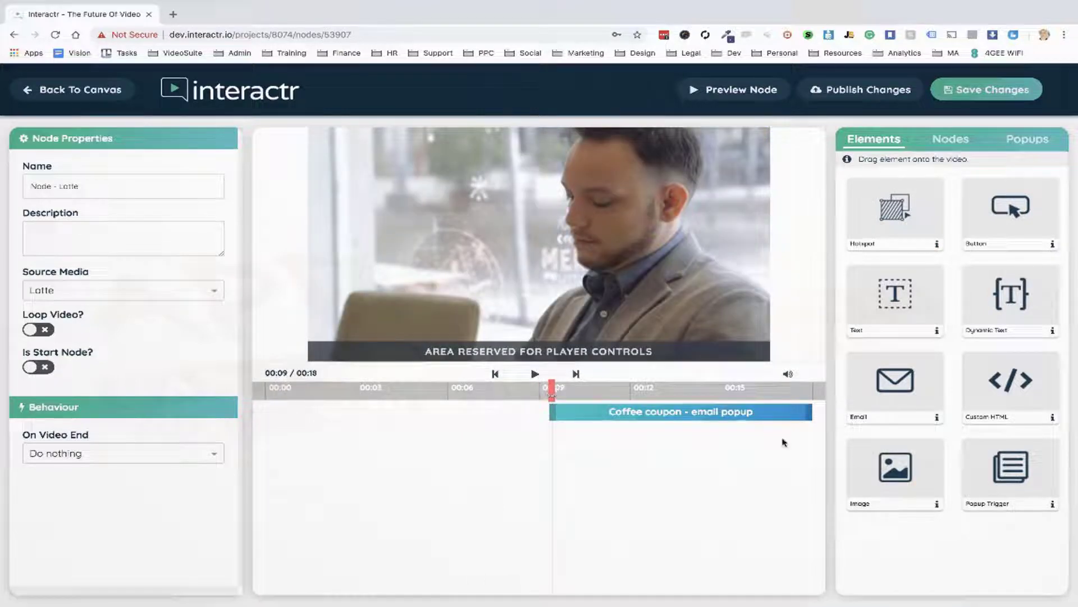
drag(1020, 482, 949, 444)
click(682, 417)
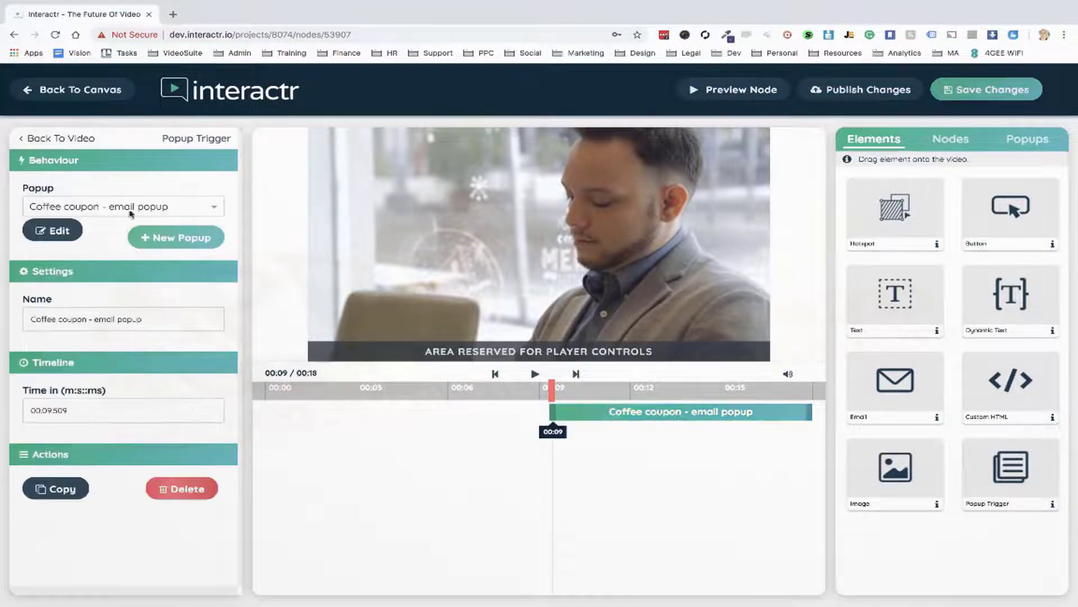
click(63, 231)
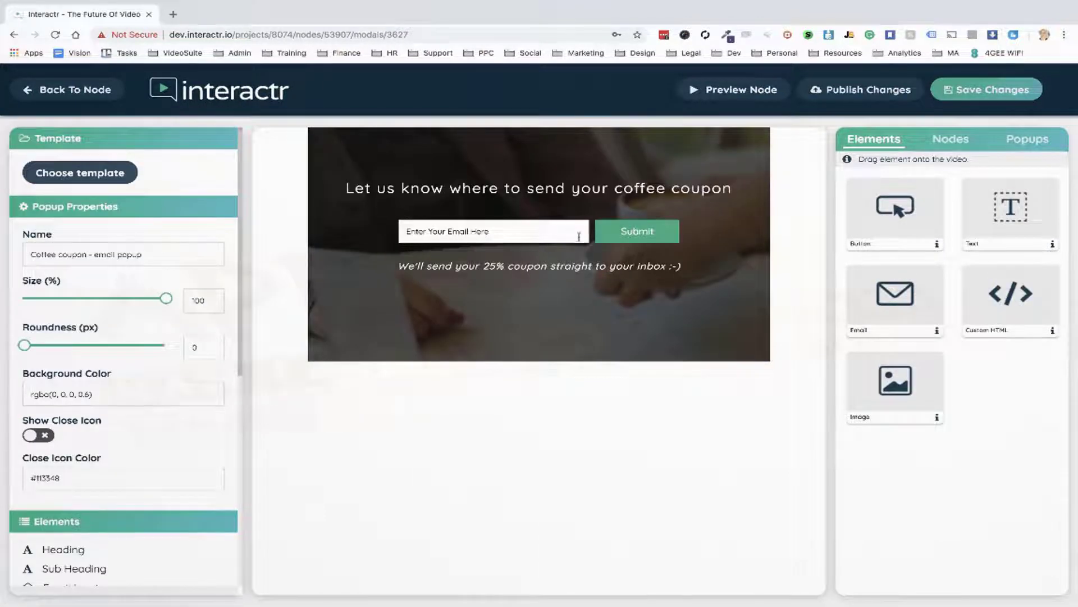
Try the CTA, eCom and coffee download templates, settling on the plain email template.
click(78, 175)
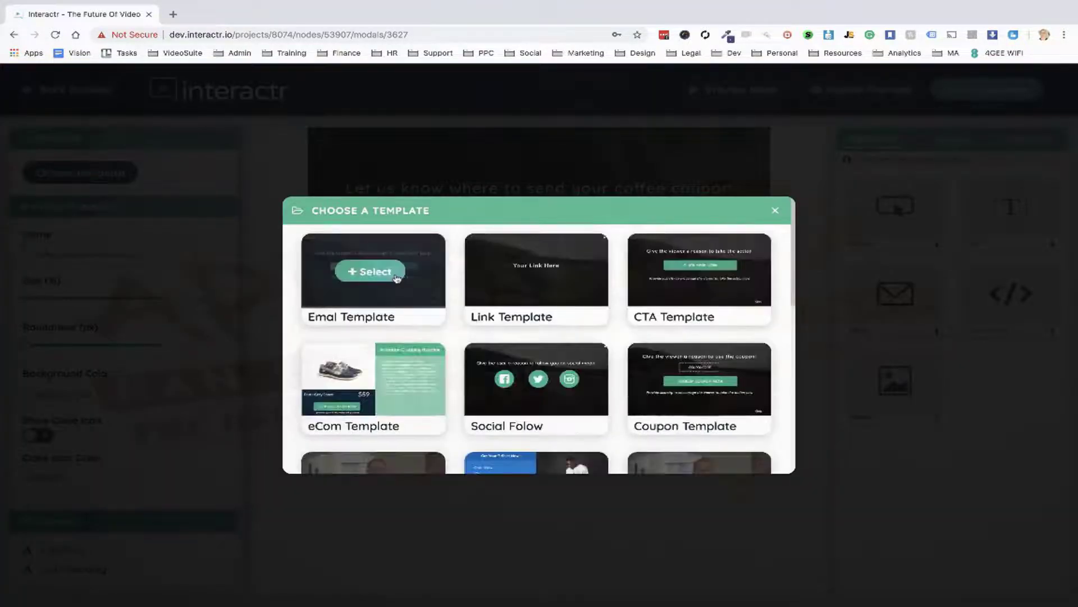
click(694, 272)
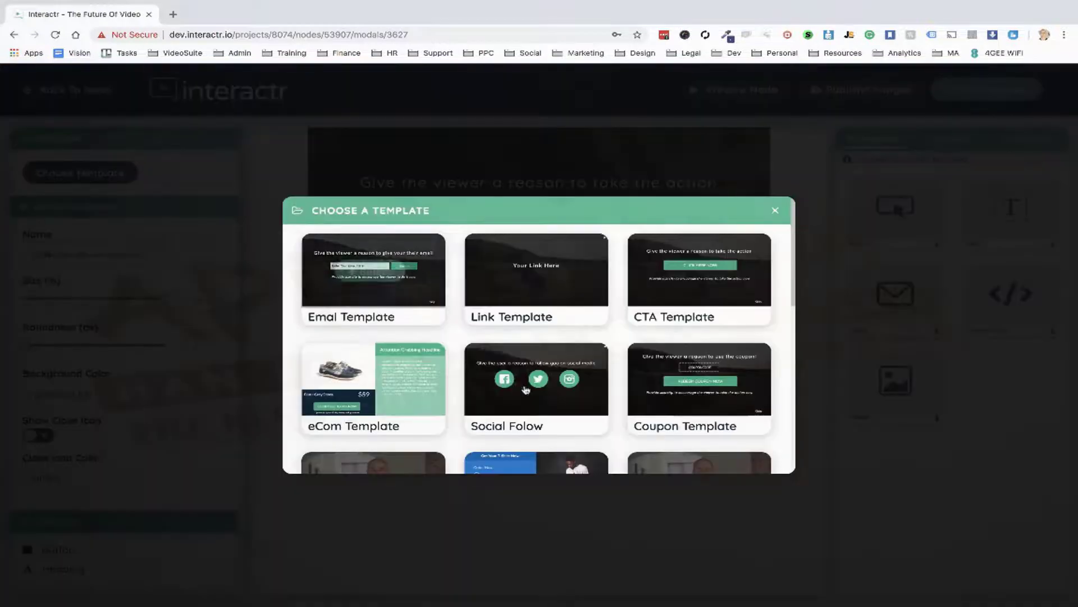
scroll(539, 390, down, 2)
click(538, 384)
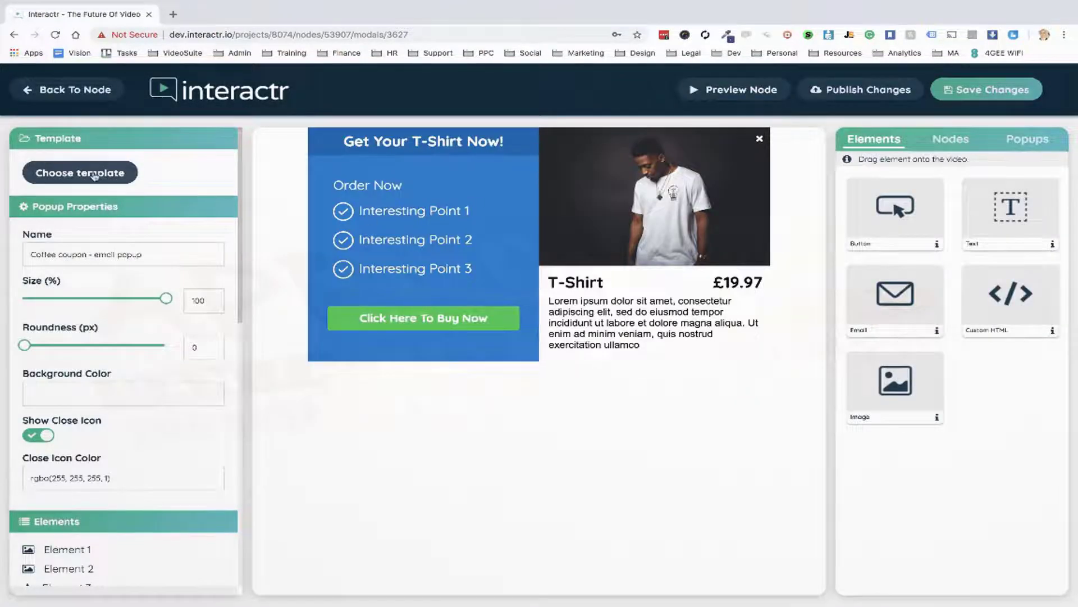
click(95, 176)
scroll(445, 381, down, 2)
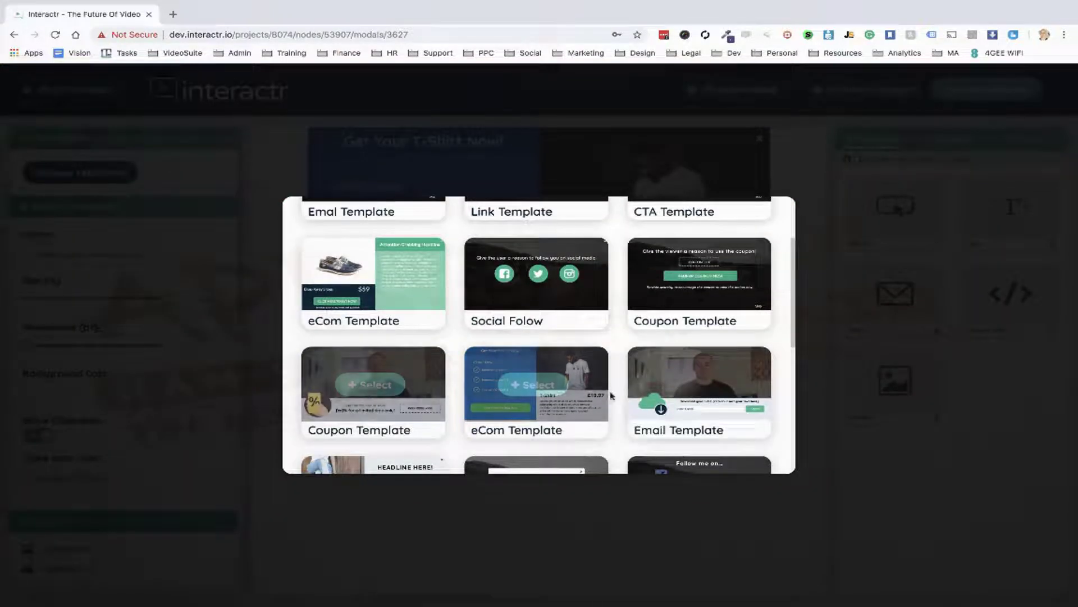
click(676, 391)
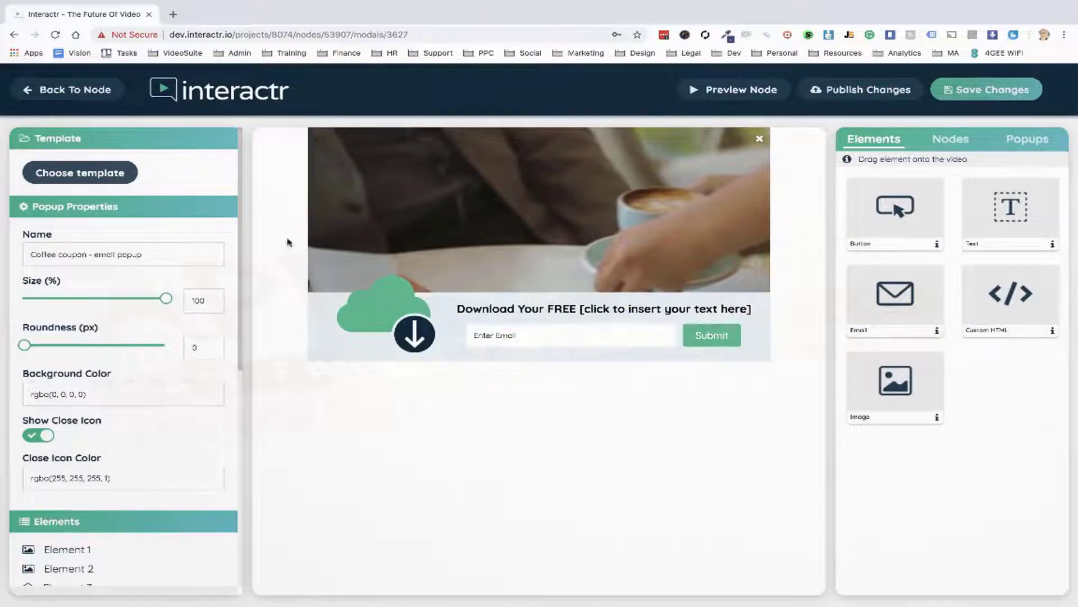
click(104, 173)
click(380, 273)
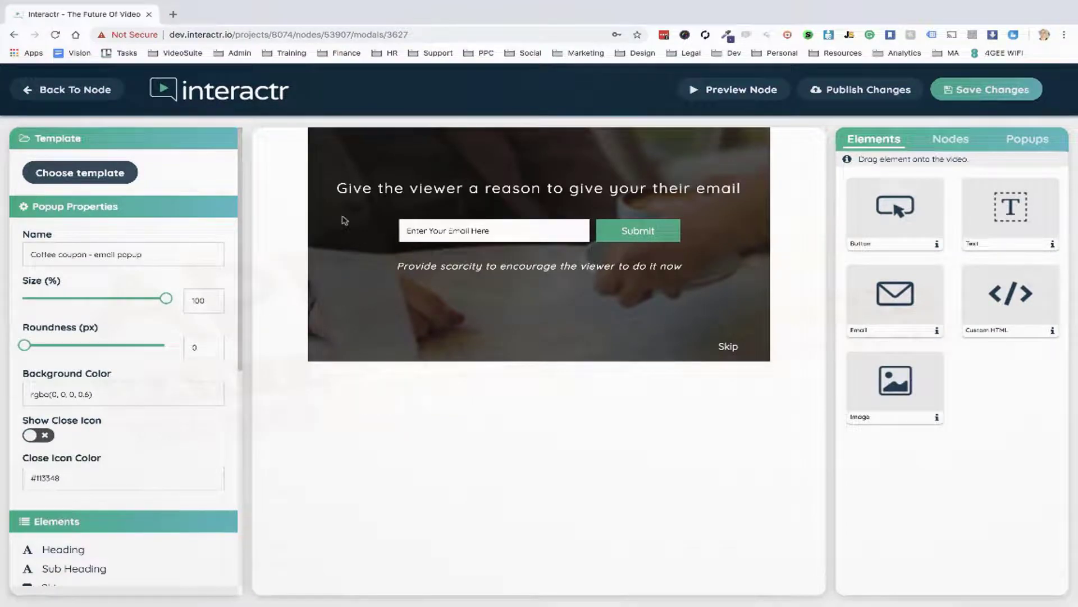
Inspect the popup's heading, email field, subheading and Skip link, then view overall popup properties.
click(427, 190)
triple_click(441, 188)
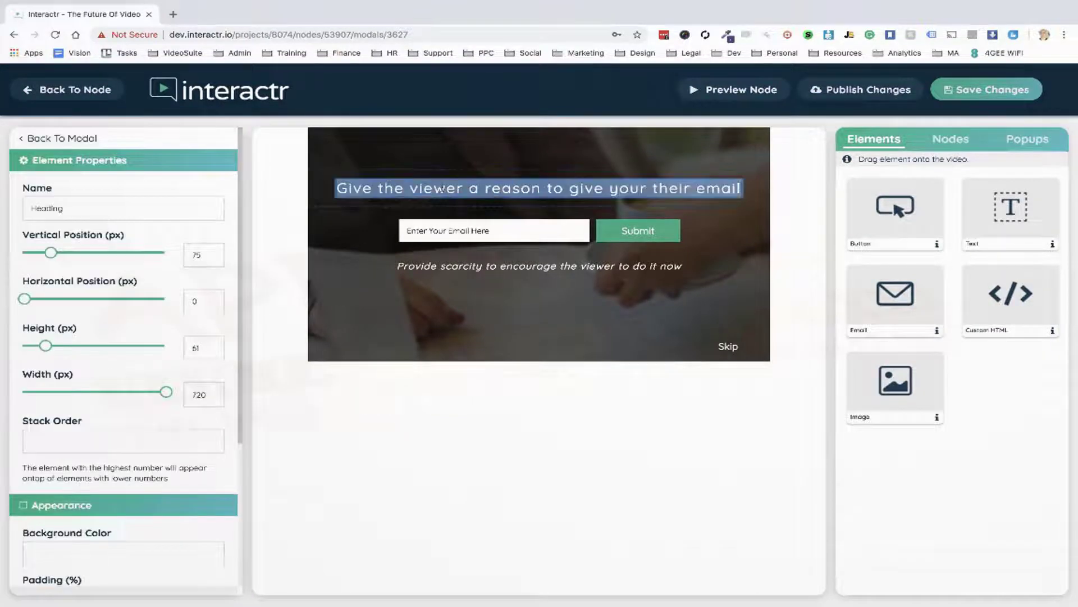
click(462, 231)
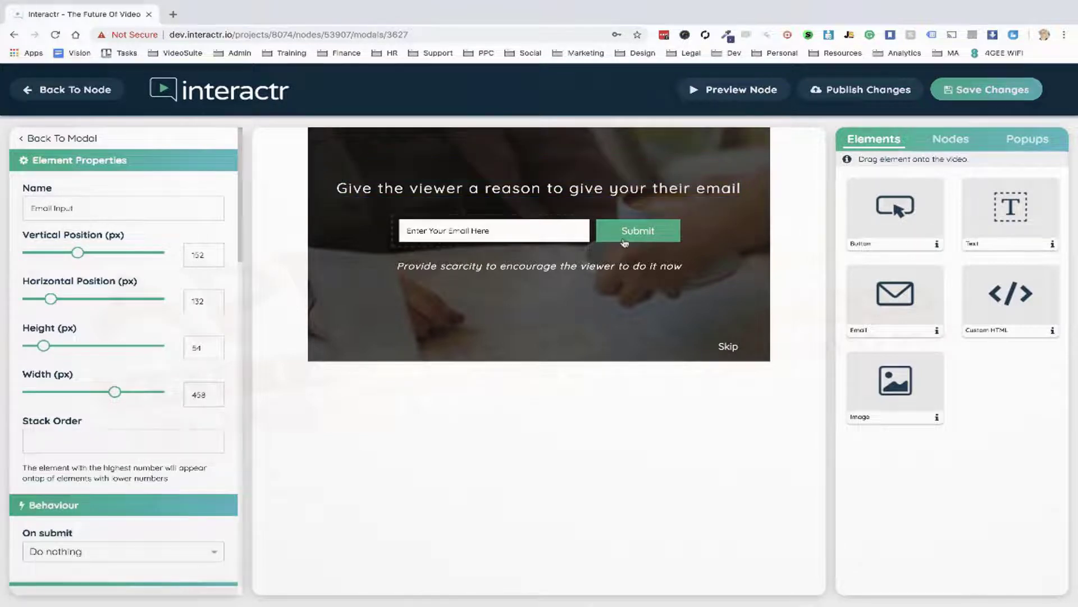
click(583, 268)
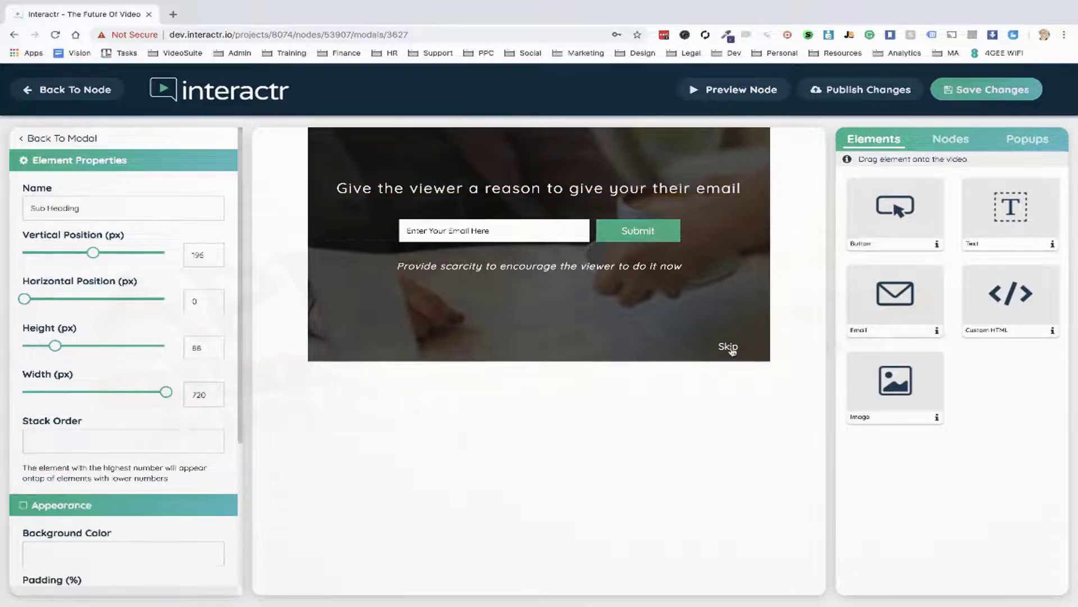
click(729, 348)
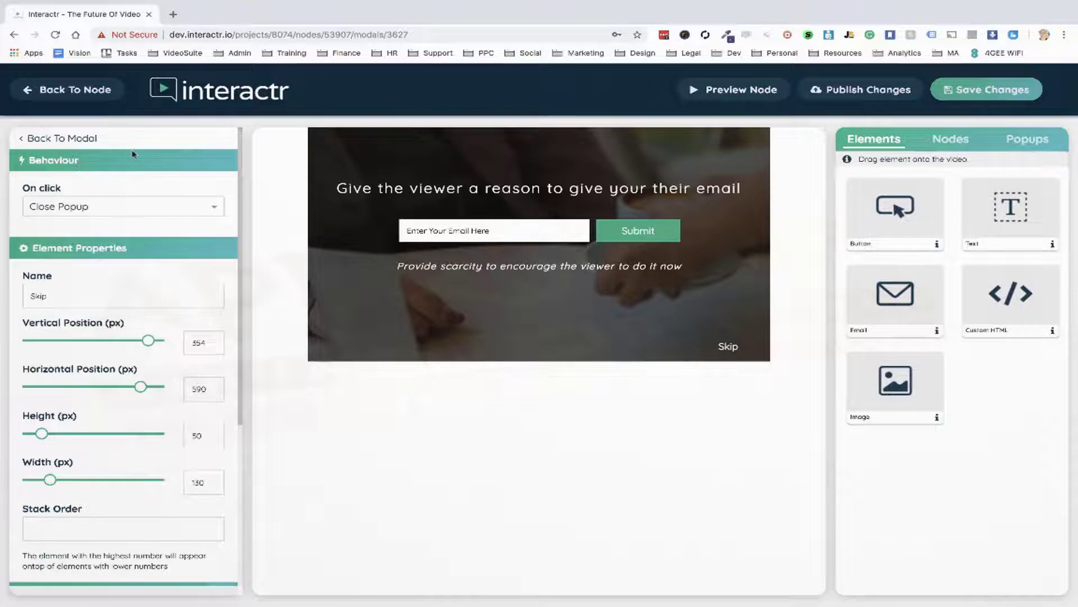
click(85, 142)
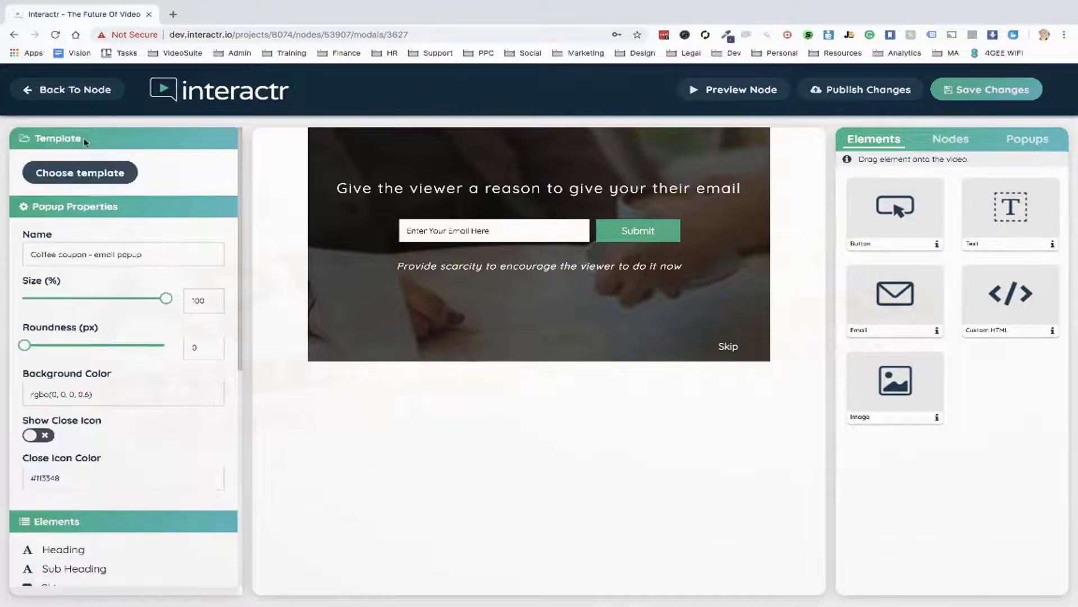
click(100, 176)
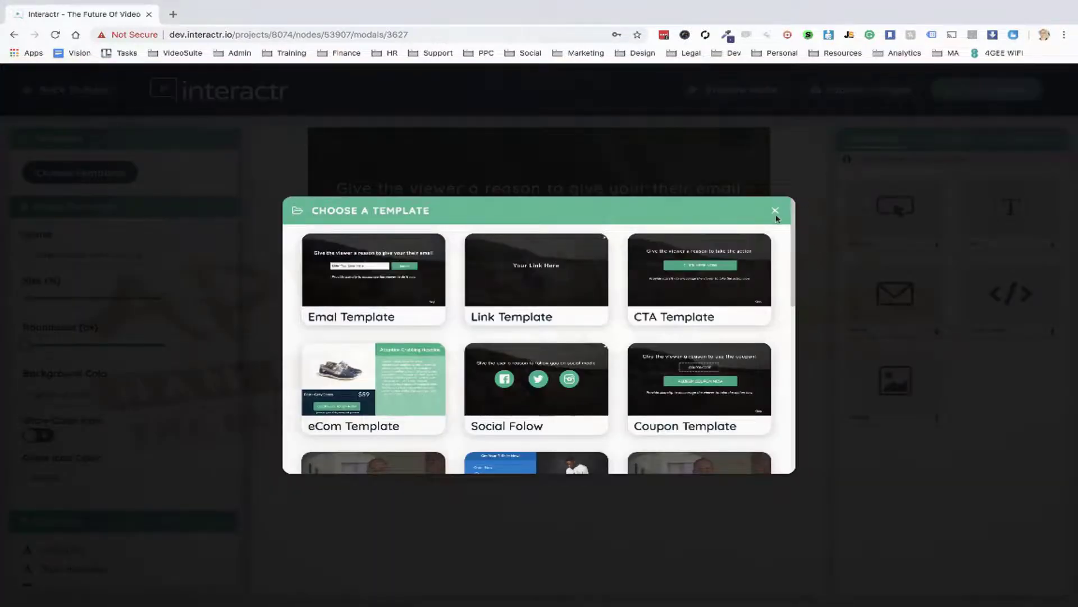
click(774, 211)
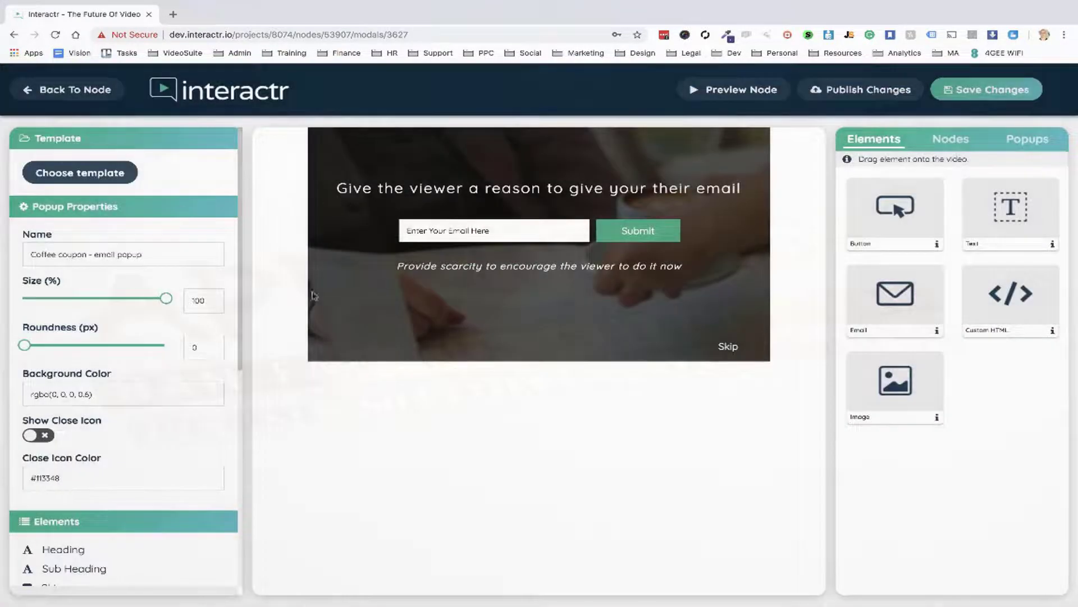
Keep the trigger on Coffee coupon - email, save the Latte node, and return to canvas.
click(80, 93)
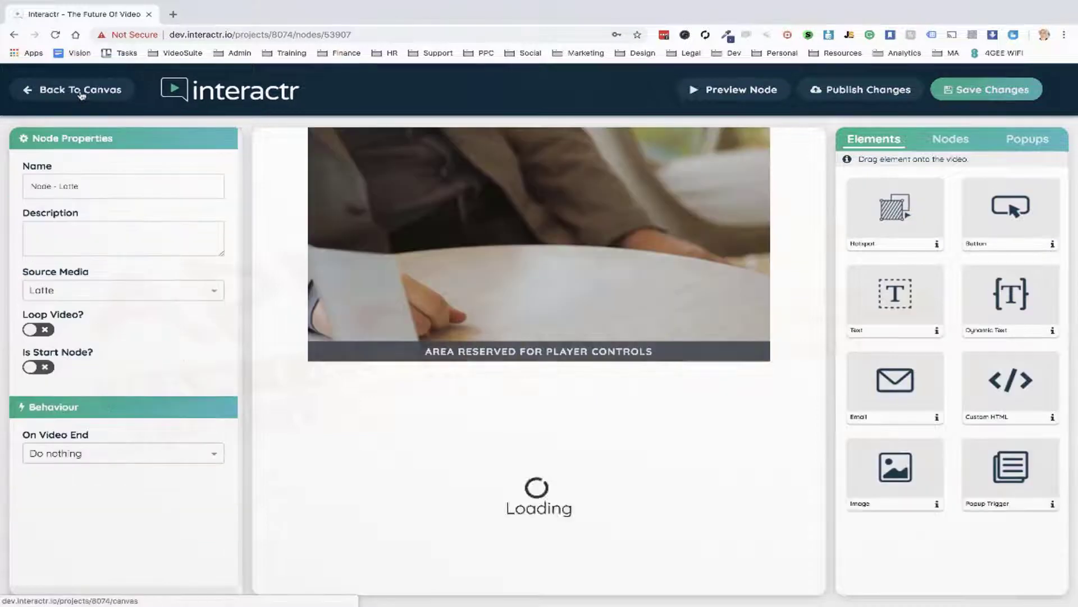
click(686, 411)
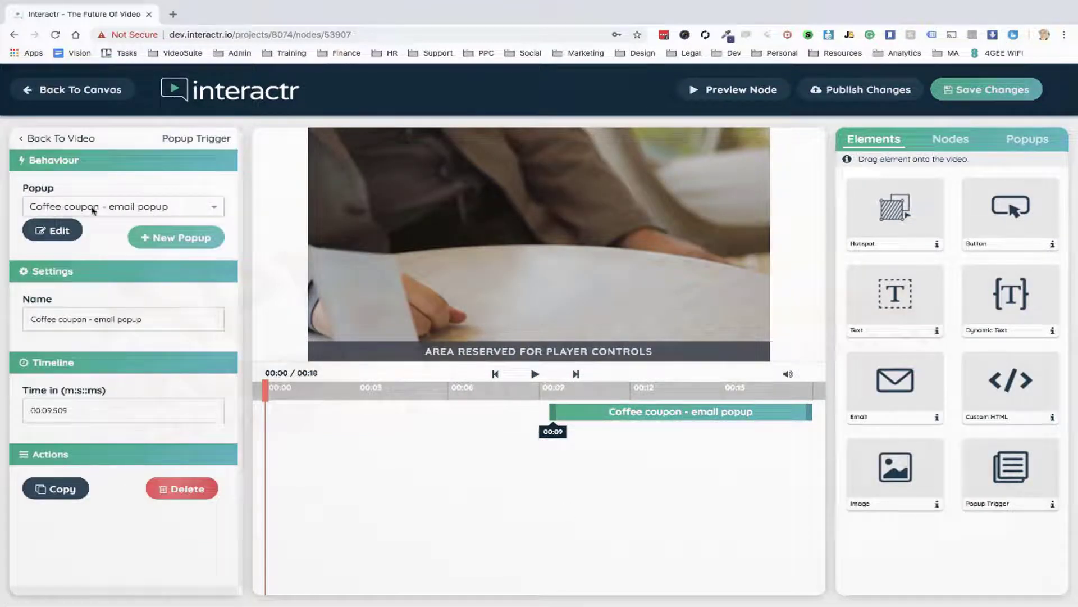
click(135, 207)
click(120, 230)
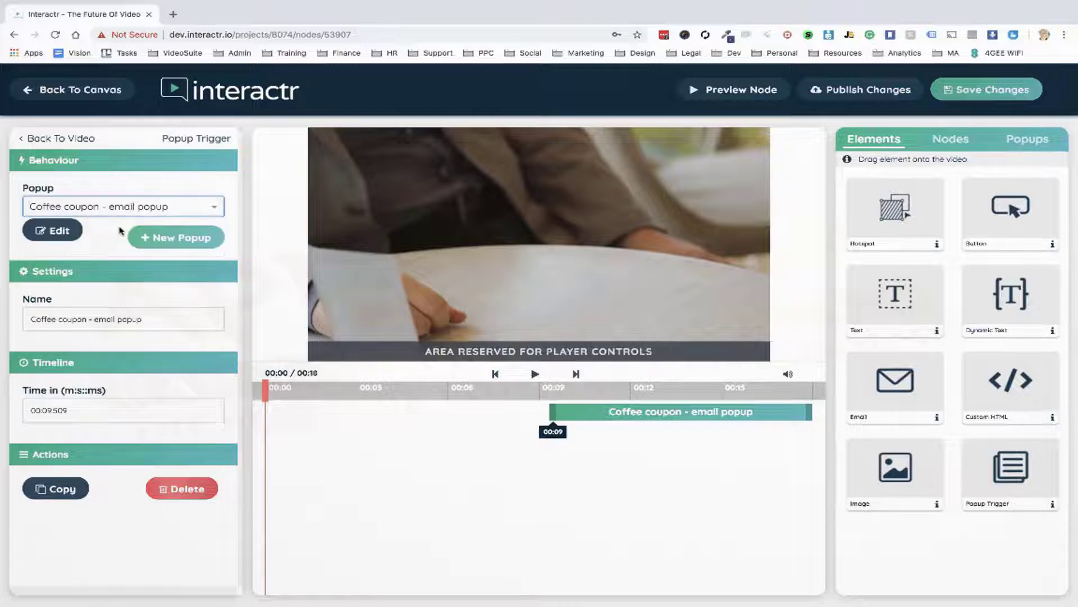
click(1015, 93)
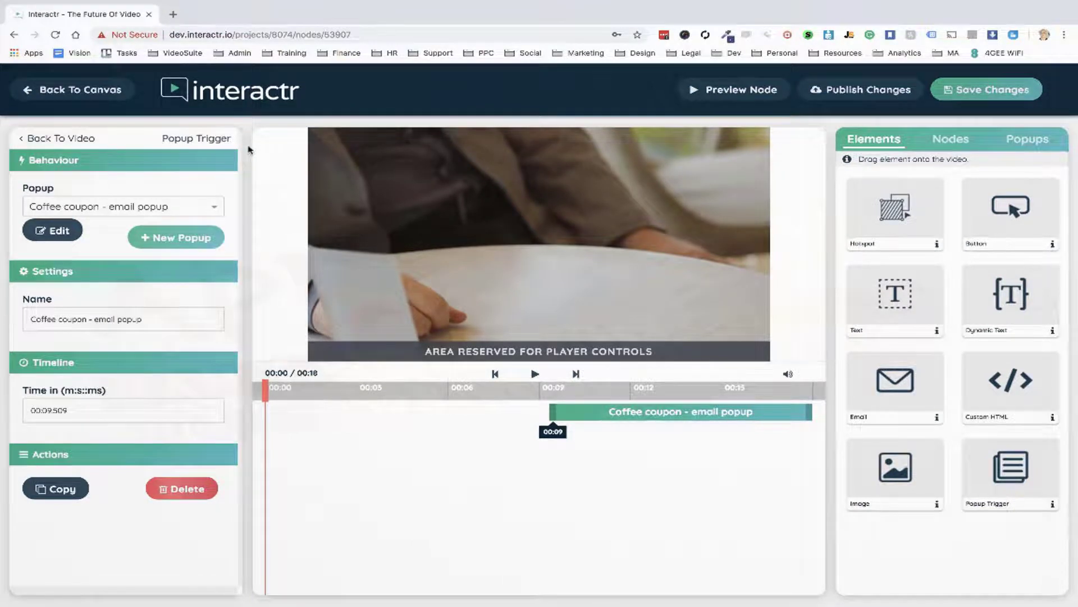
click(85, 92)
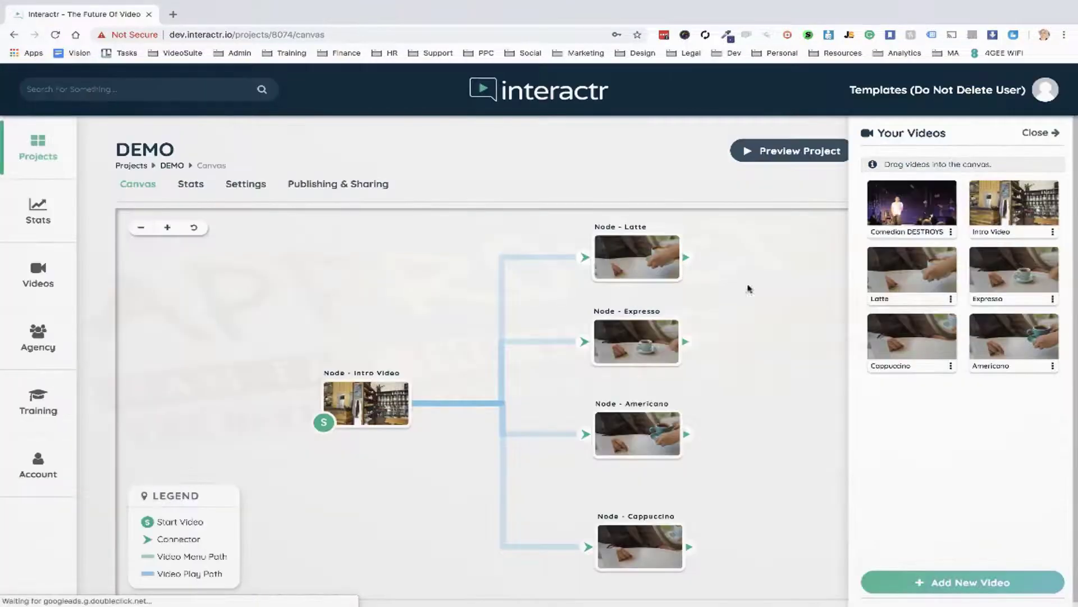
click(1036, 135)
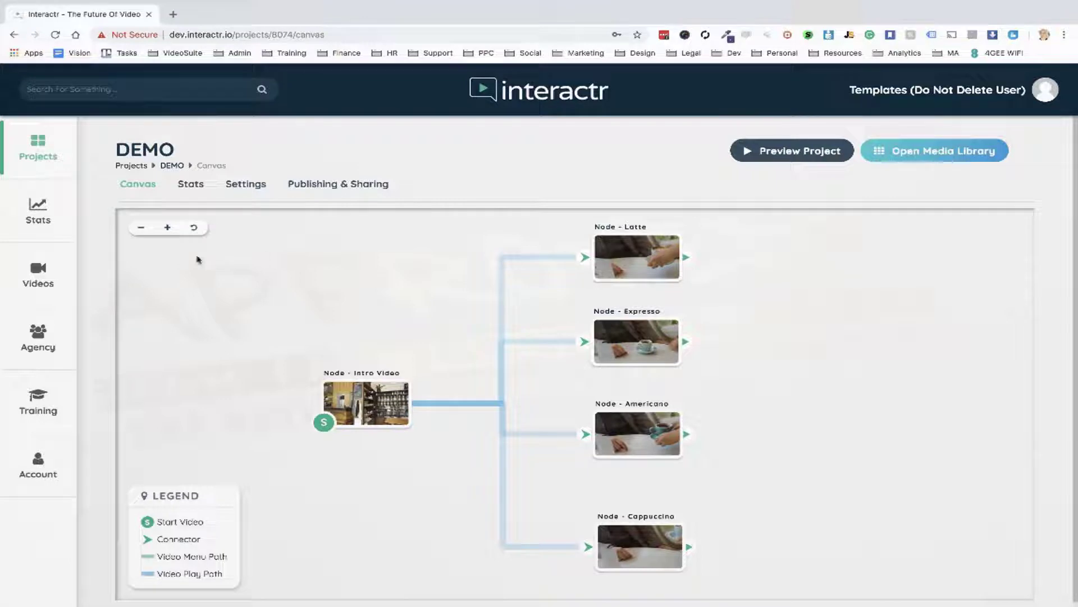
Review the DEMO project's Stats page: 0 views, 0% interaction, 0% conversion, $0 revenue.
click(191, 184)
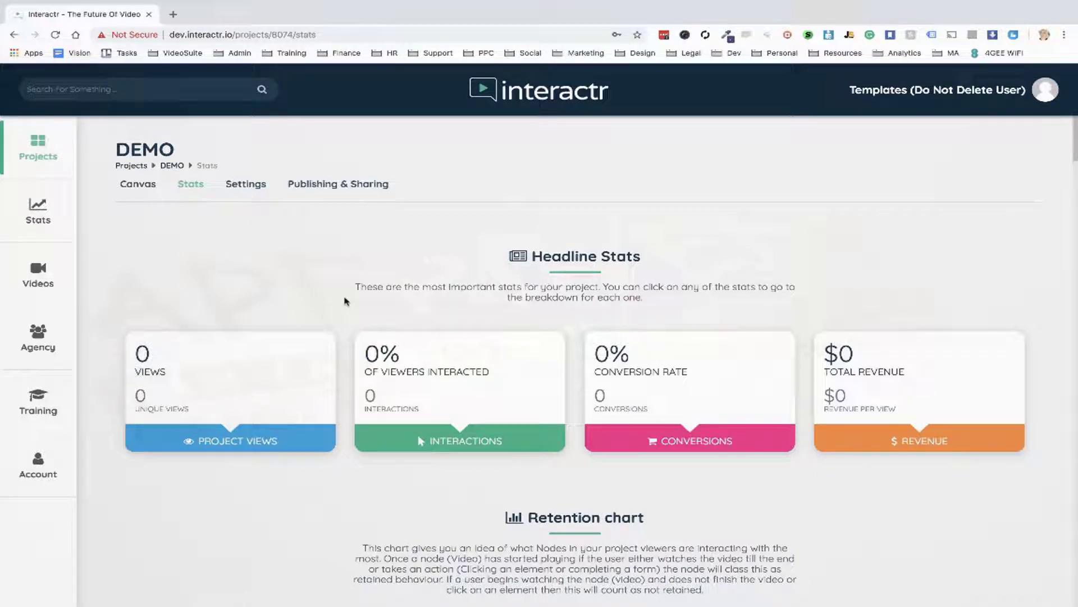
scroll(345, 301, down, 2)
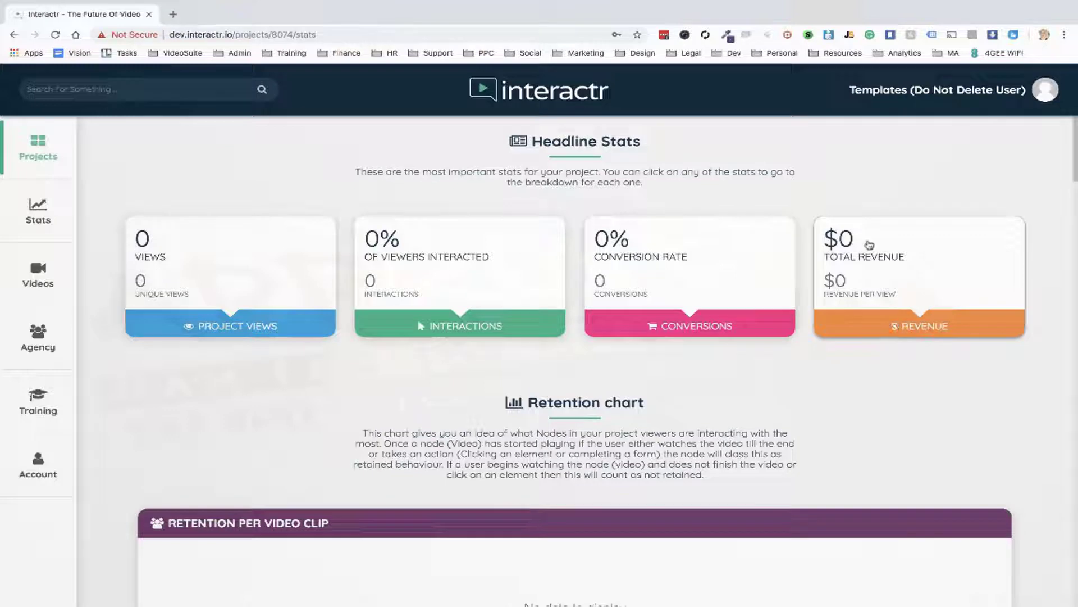
scroll(891, 386, down, 5)
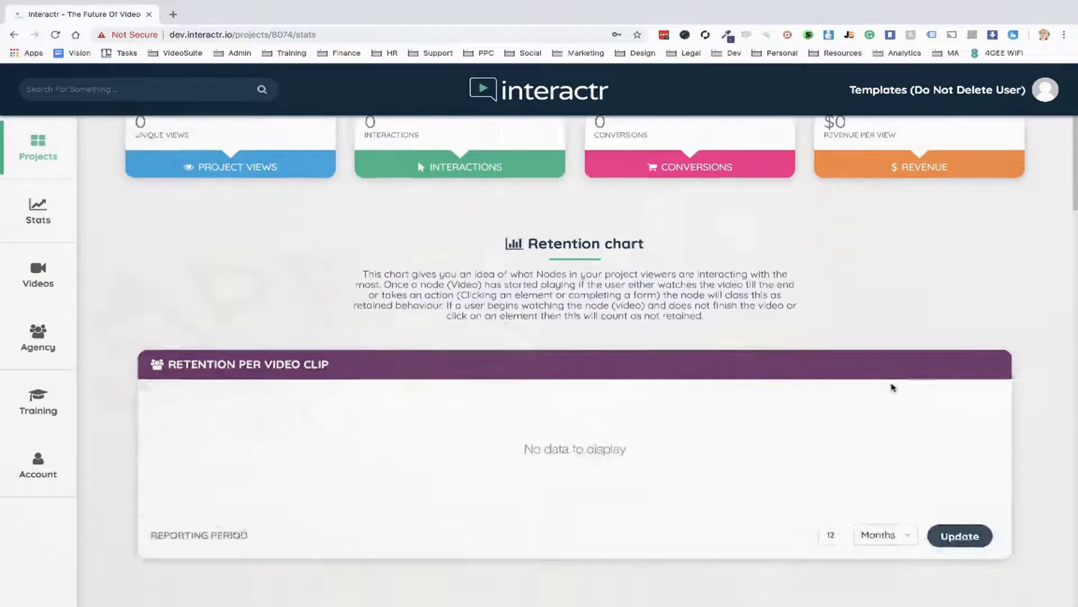
scroll(893, 387, down, 8)
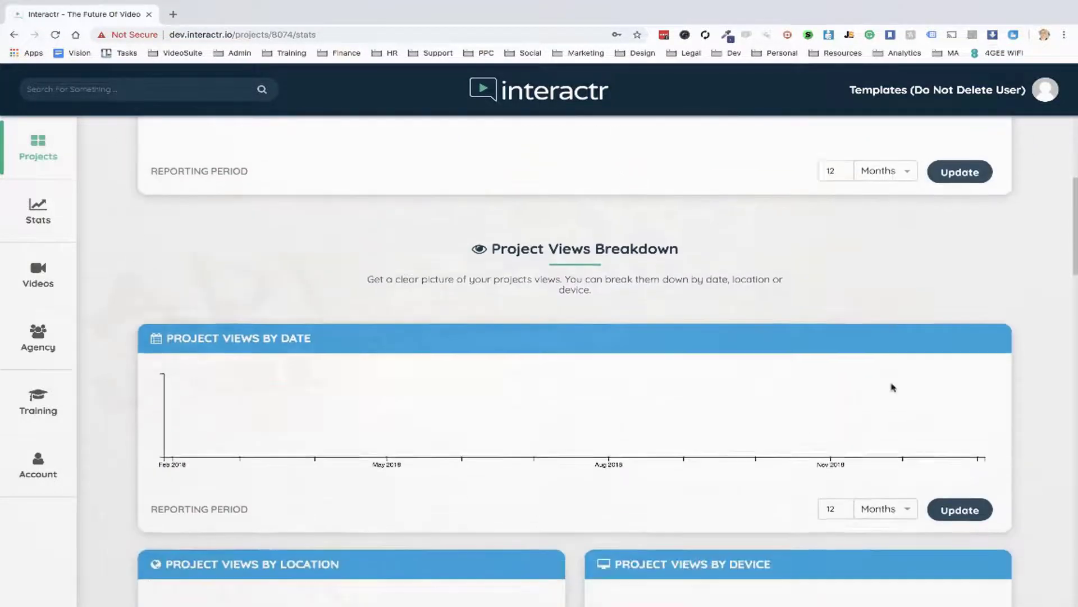
scroll(893, 387, down, 2)
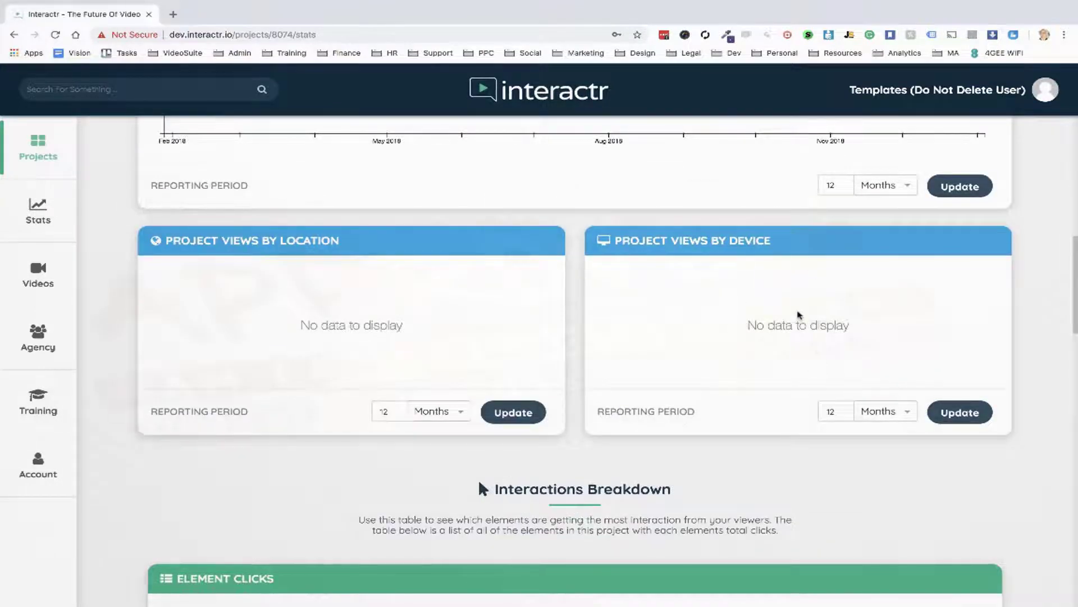
scroll(737, 366, down, 6)
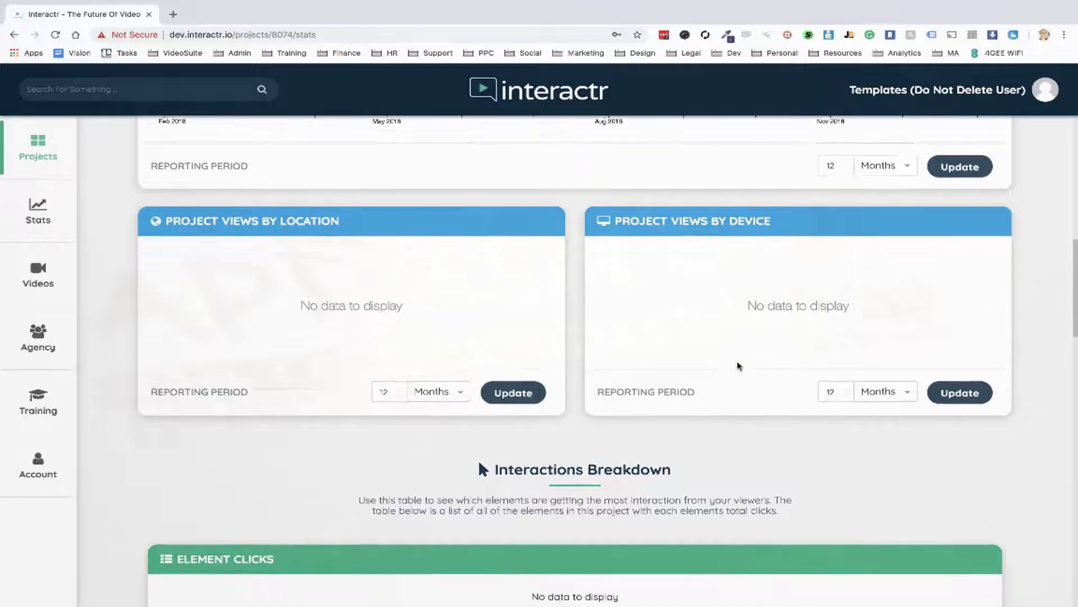
scroll(592, 291, down, 8)
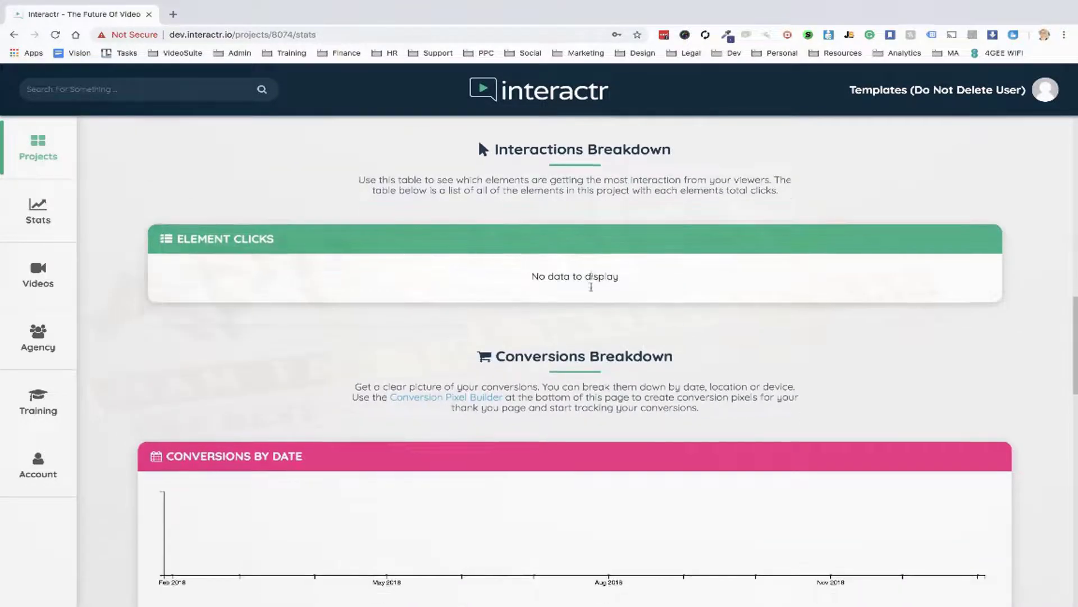
scroll(593, 291, down, 15)
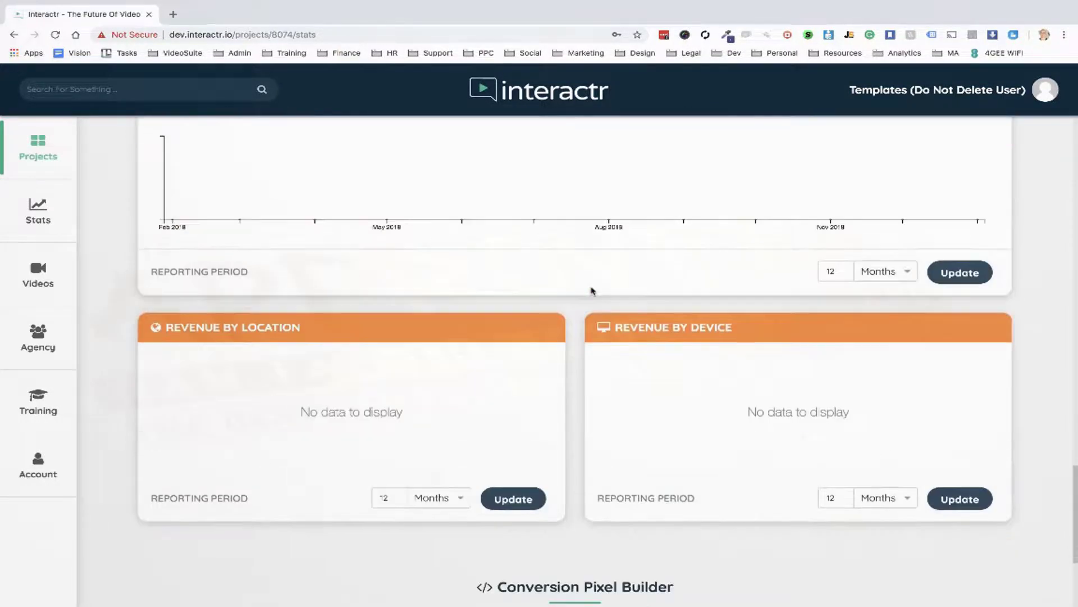
scroll(592, 291, up, 20)
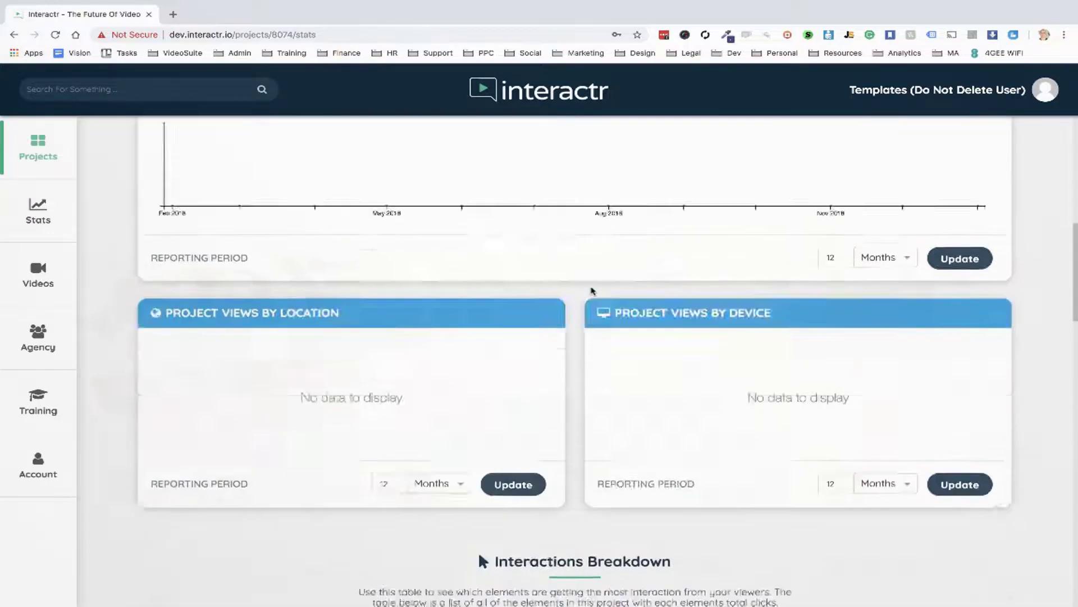
scroll(592, 291, up, 3)
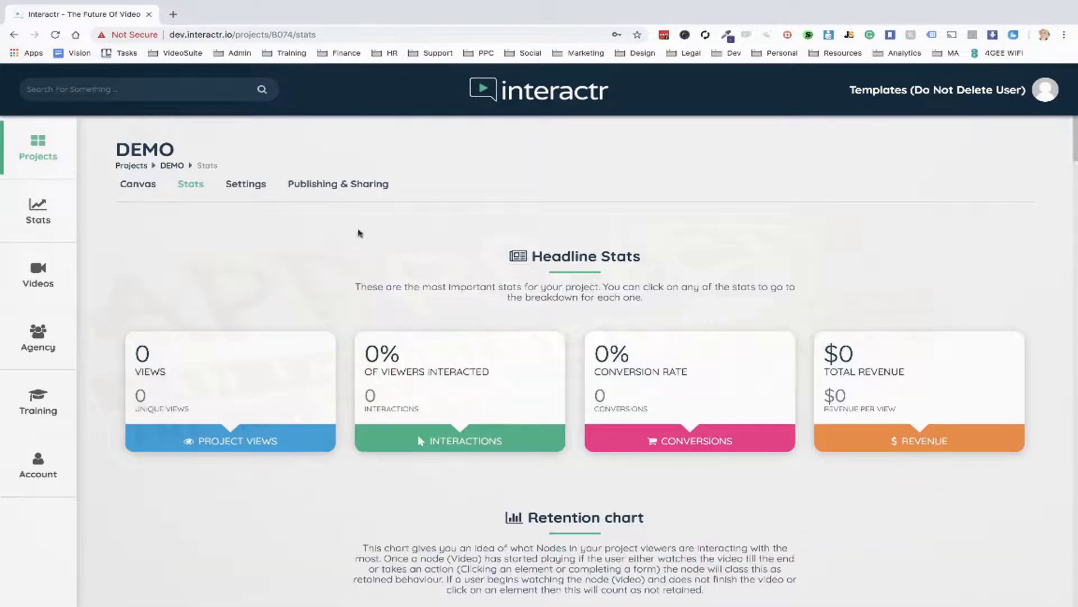
Turn on Enable Chapters in the DEMO project settings and save.
click(258, 187)
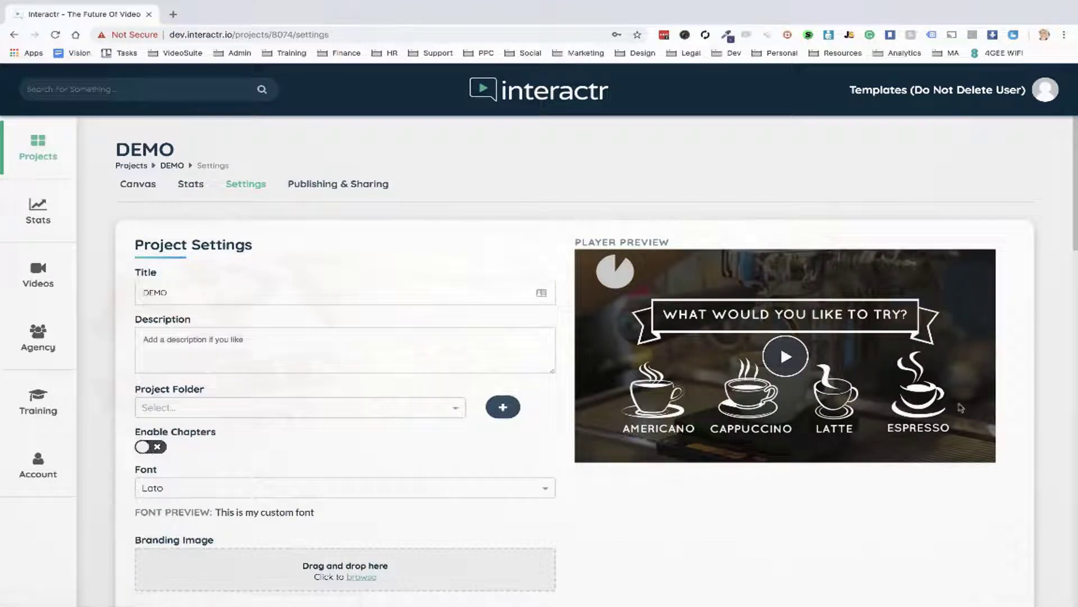
click(144, 448)
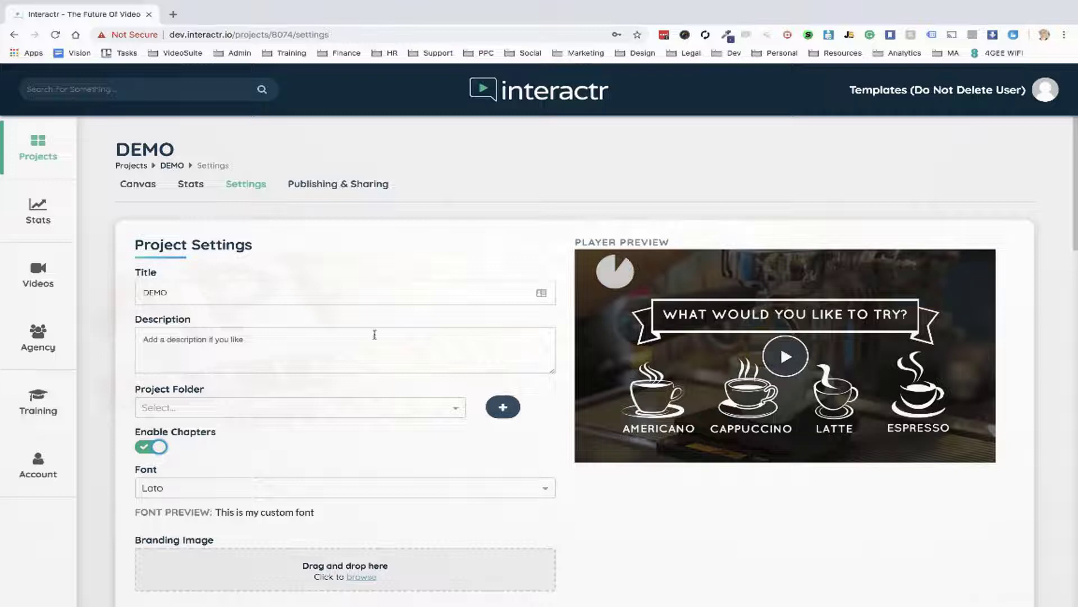
scroll(375, 334, down, 3)
scroll(375, 338, down, 9)
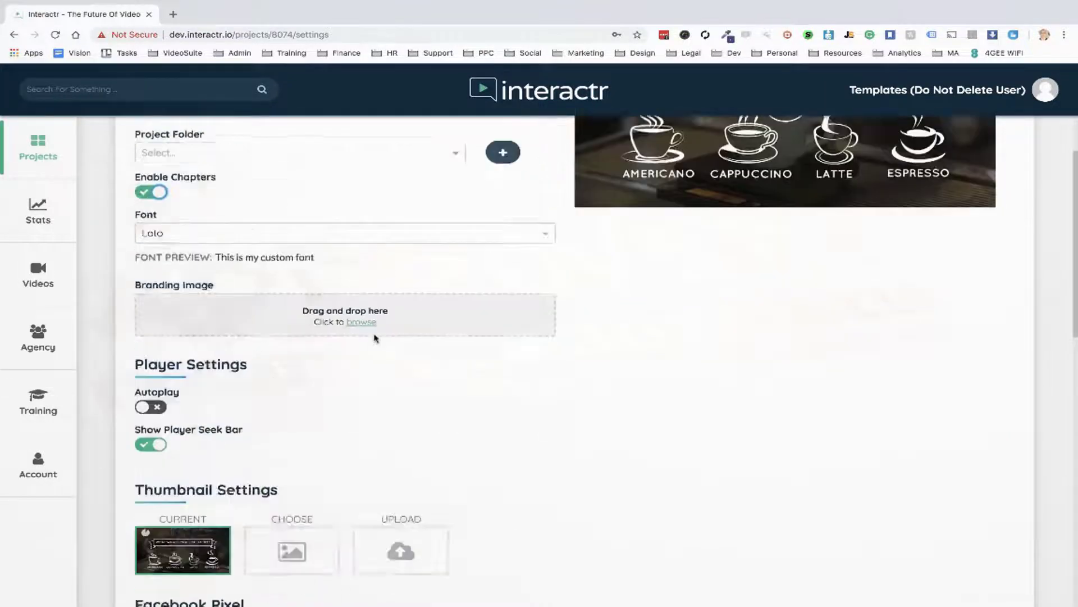
click(205, 527)
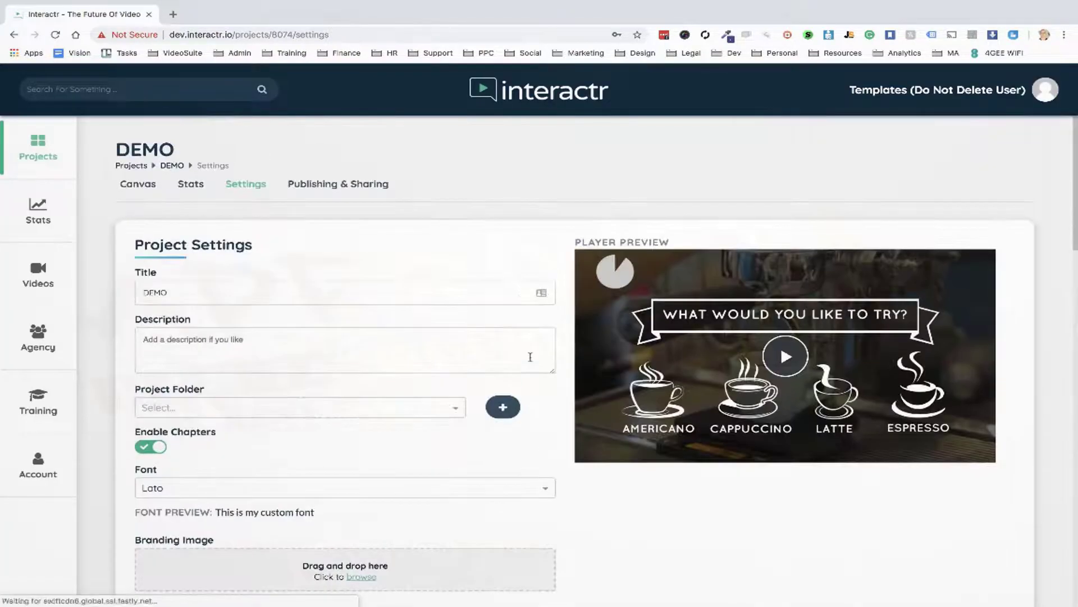
Publish DEMO live and open its share page in a new tab.
click(339, 185)
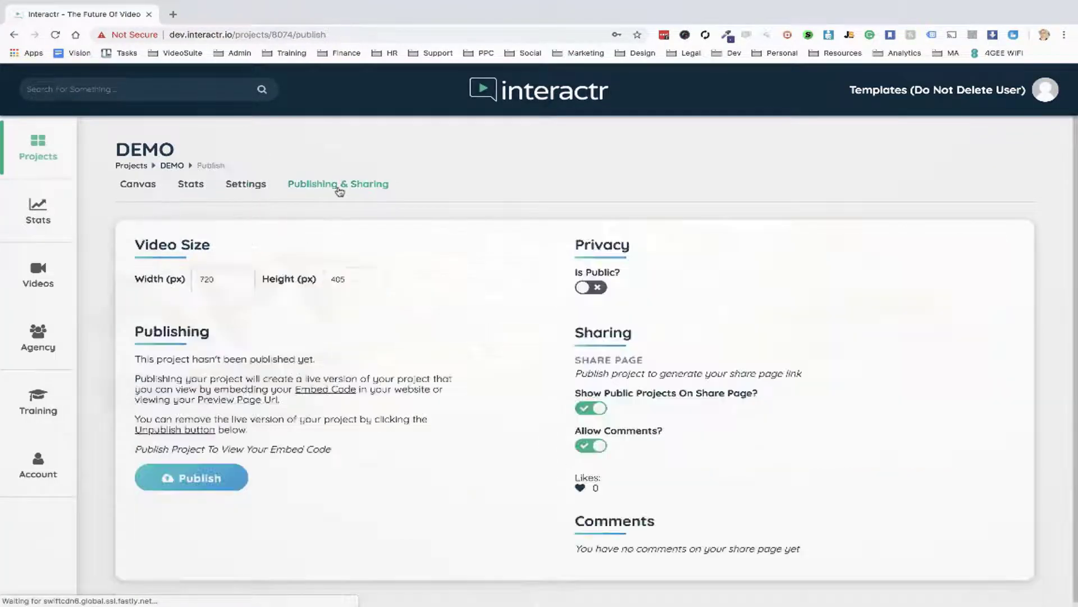
click(205, 480)
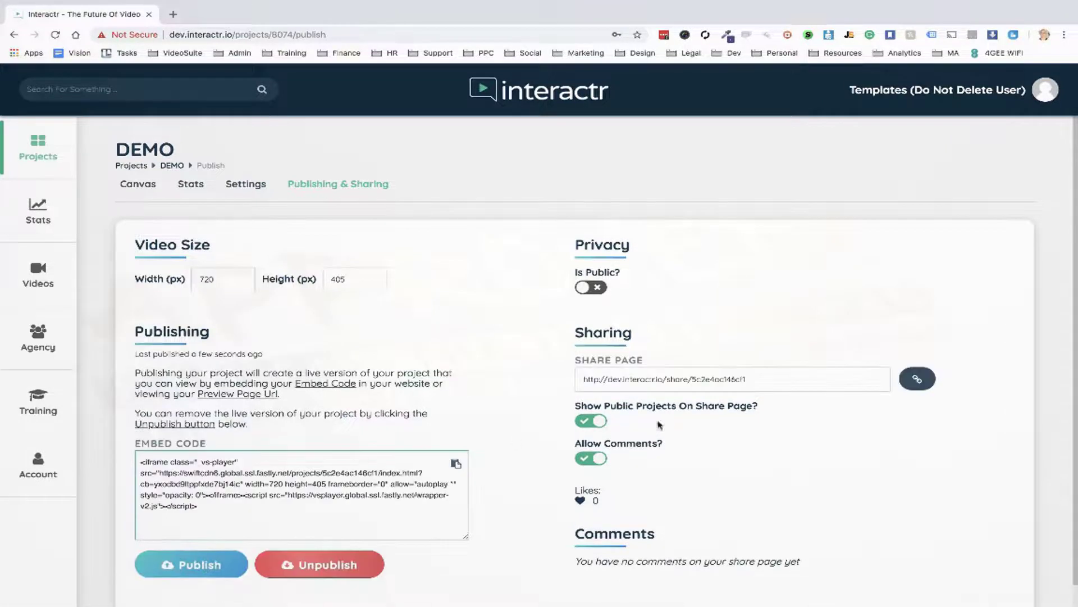
click(917, 380)
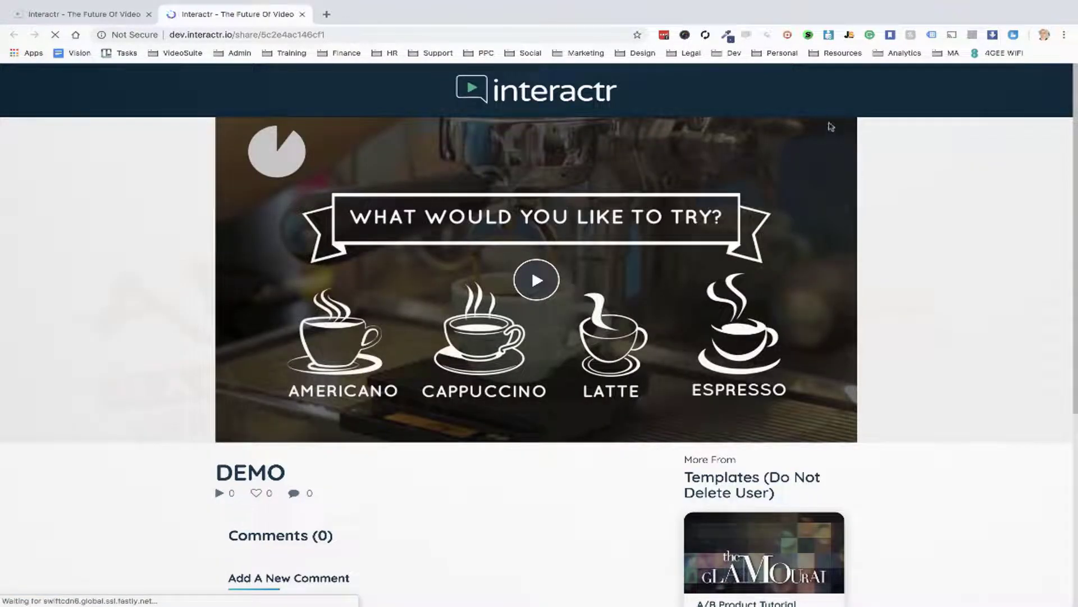
Play the shared video, jump to the Americano chapter, then close the share tab.
click(536, 282)
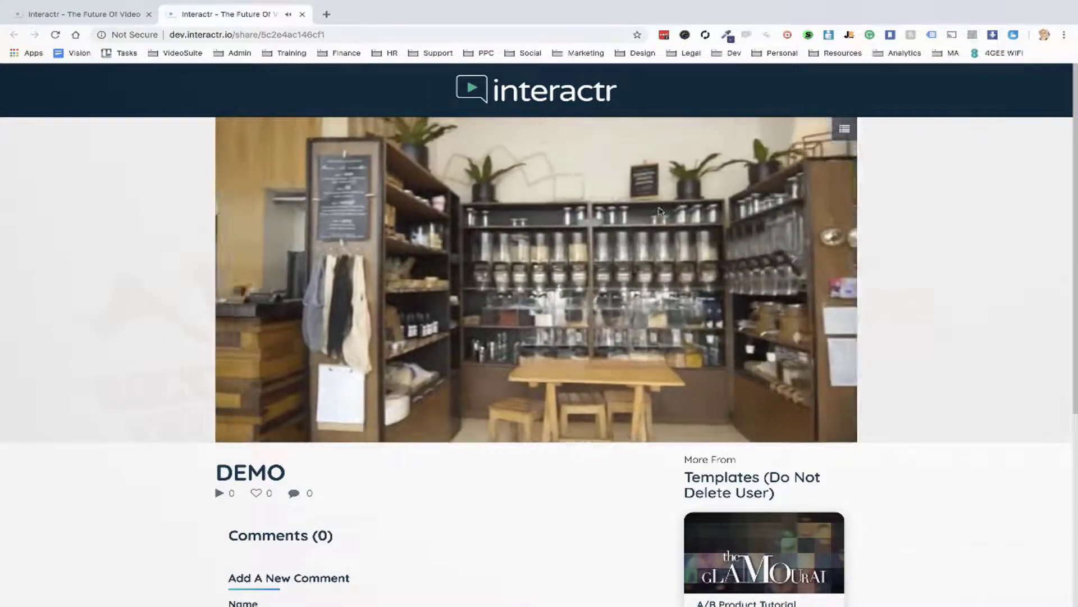
click(843, 129)
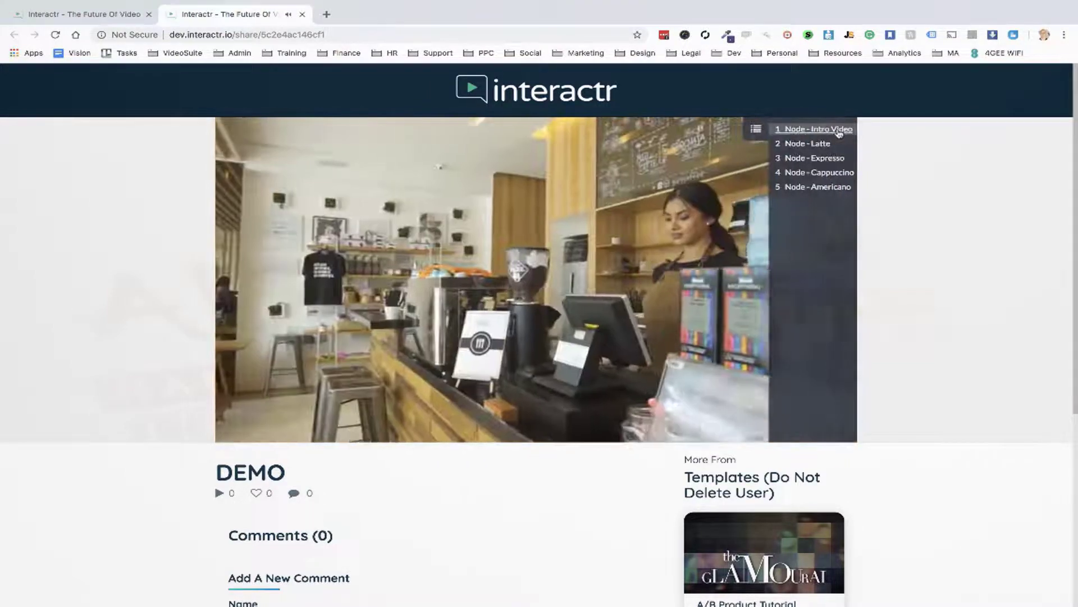
click(809, 188)
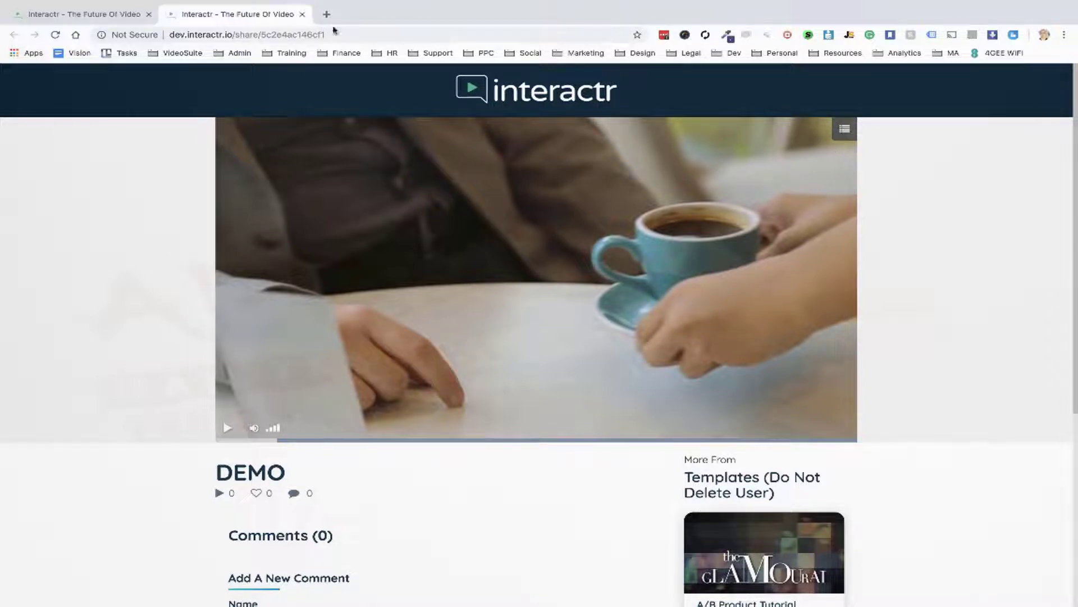
click(303, 15)
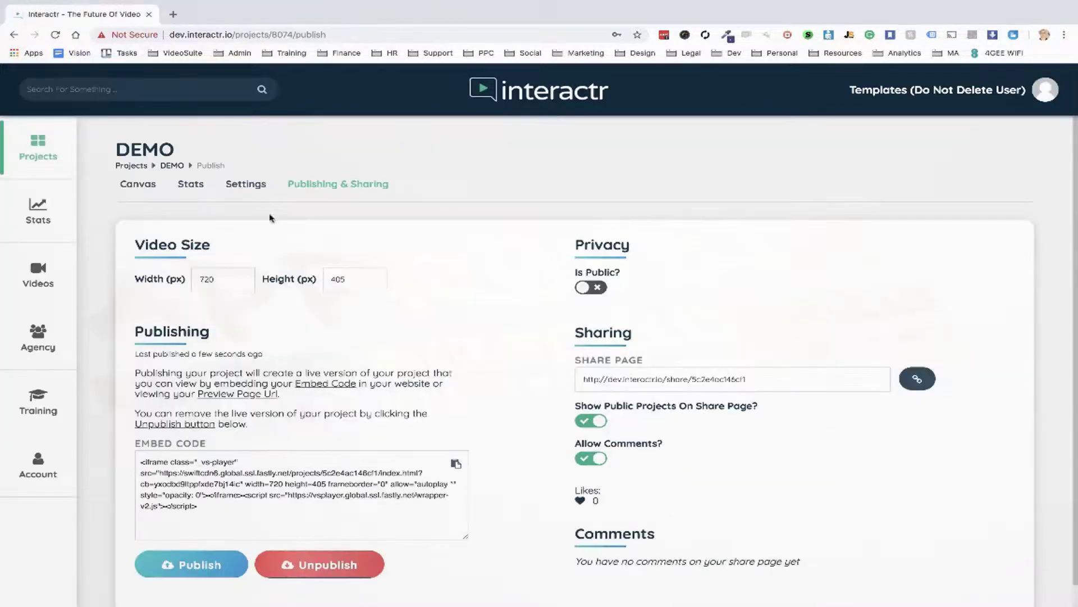
Turn off Enable Chapters, click into the FB Pixel field, and save the project settings.
click(257, 185)
click(157, 448)
scroll(614, 505, down, 2)
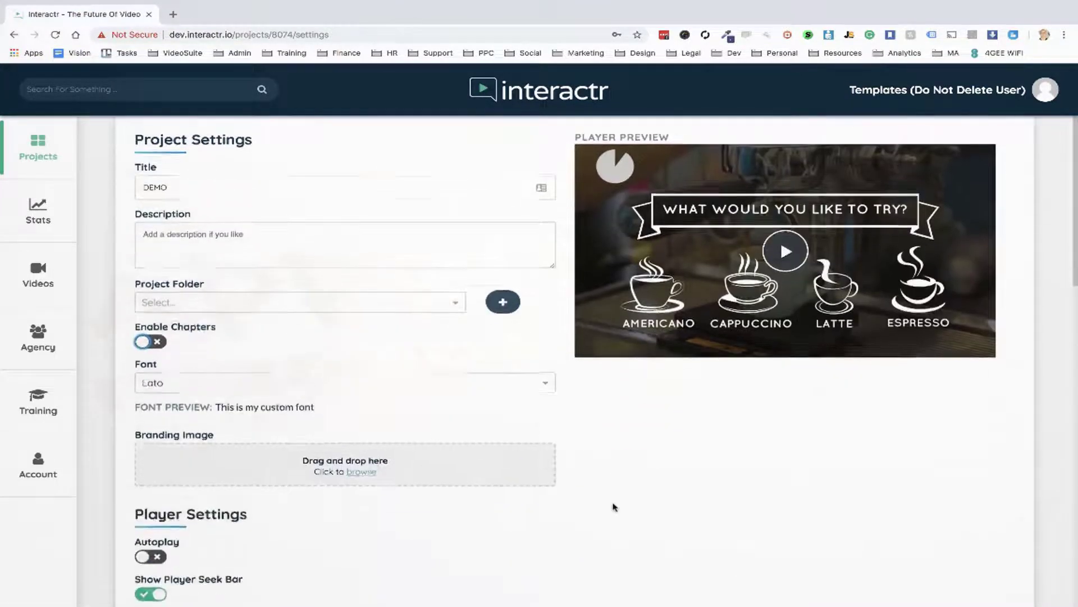
scroll(639, 471, down, 3)
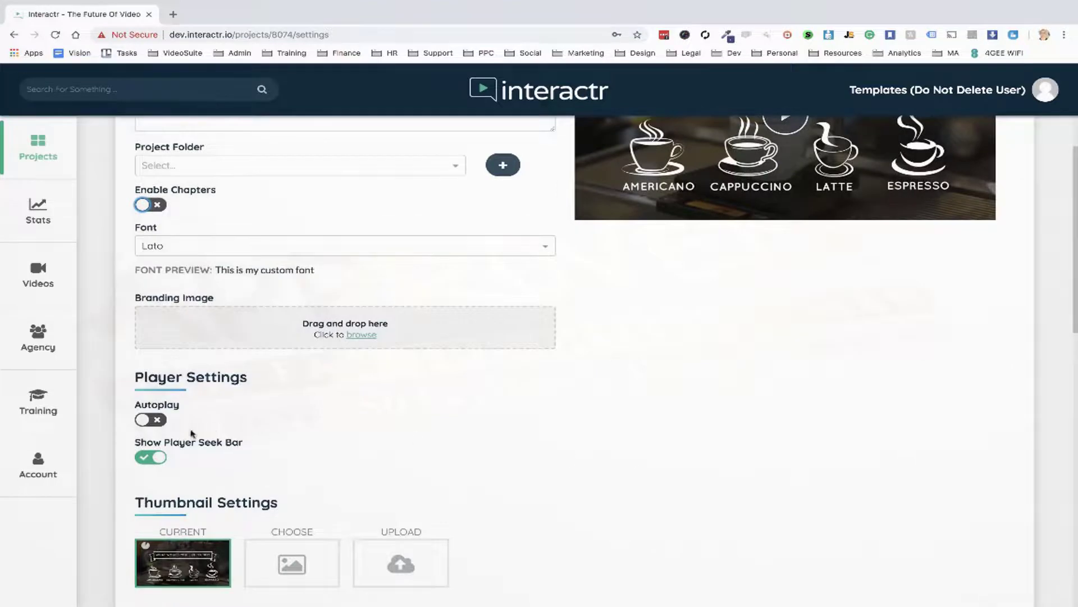
scroll(494, 493, down, 1)
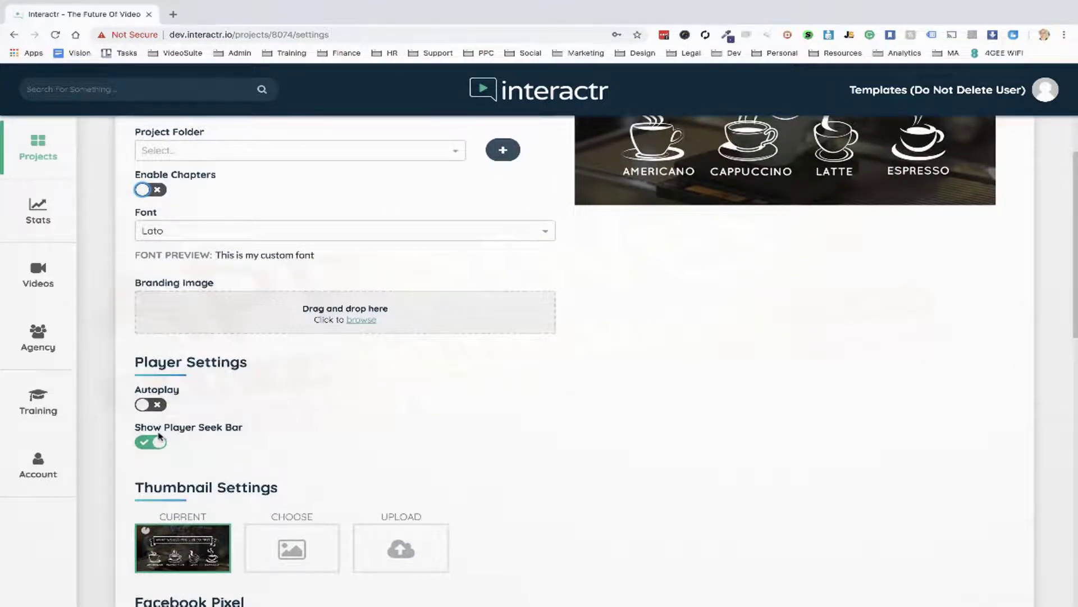
scroll(590, 448, down, 3)
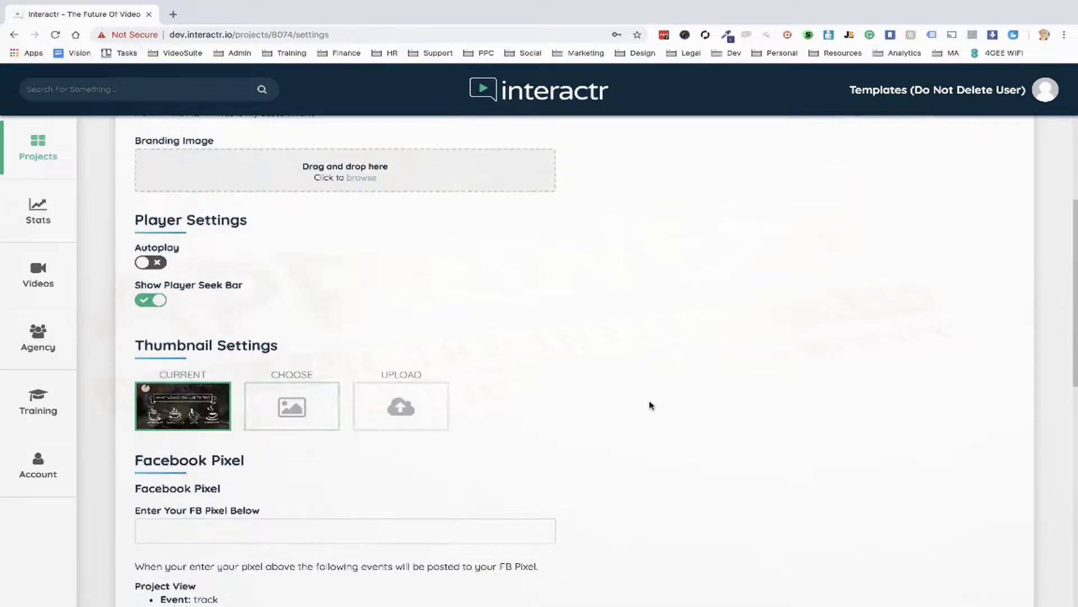
scroll(650, 405, down, 3)
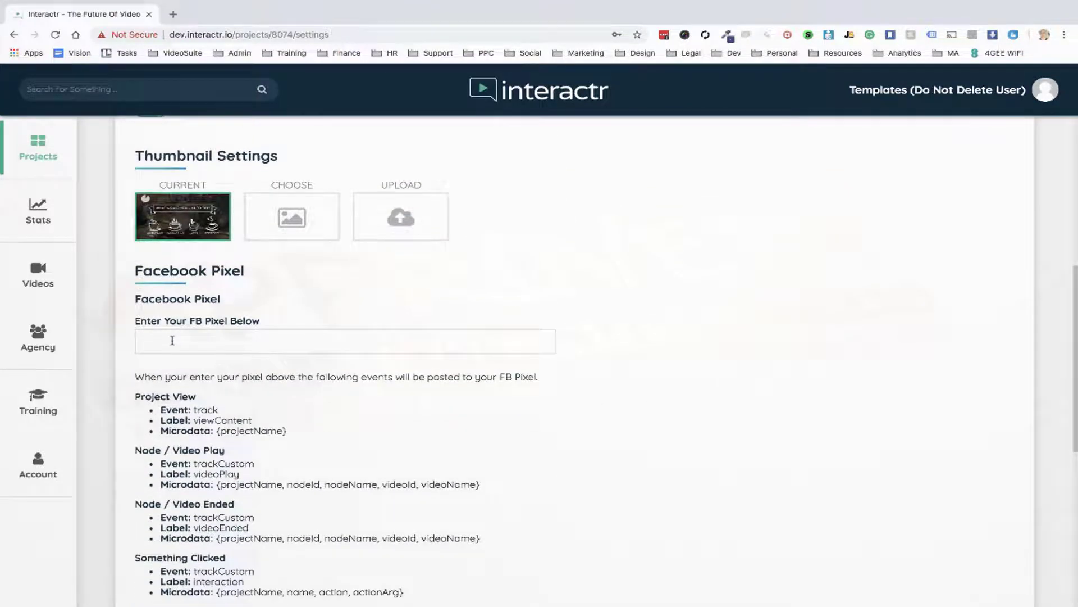
click(186, 342)
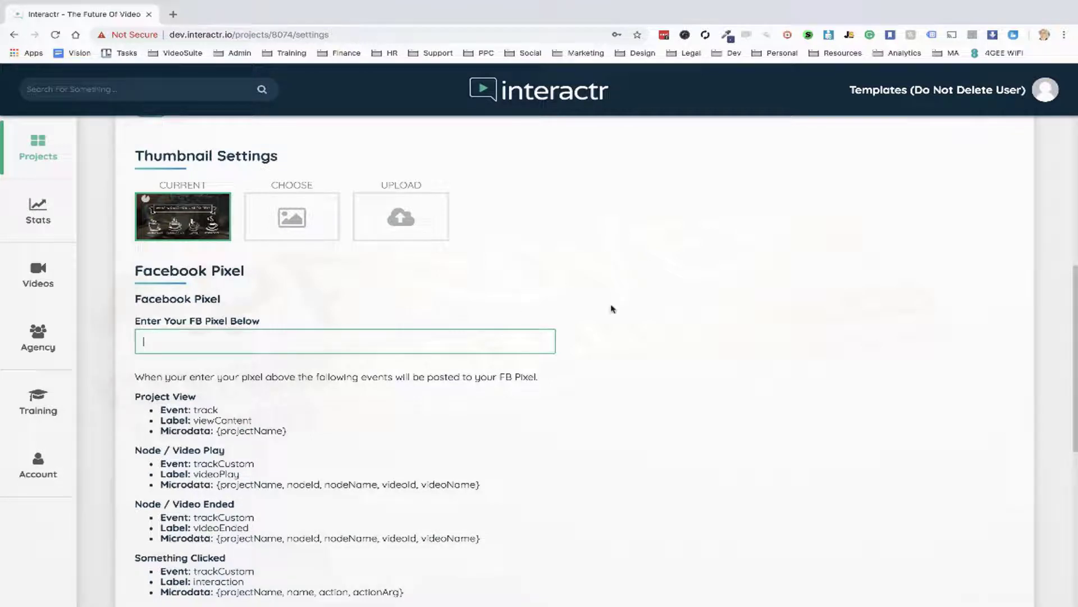
scroll(603, 320, down, 1)
scroll(594, 331, up, 3)
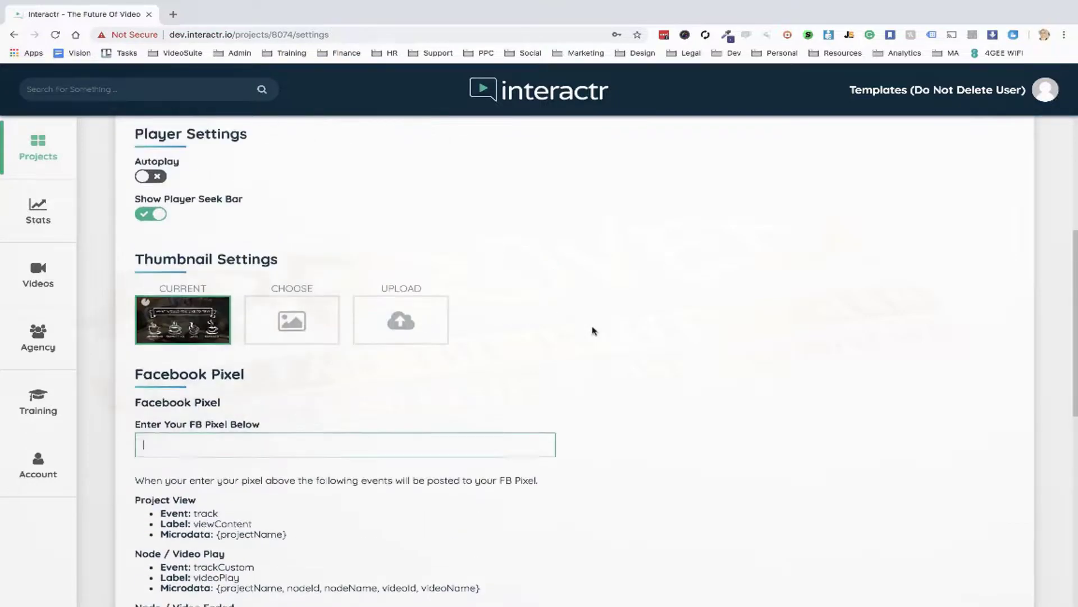
scroll(594, 331, down, 2)
click(243, 604)
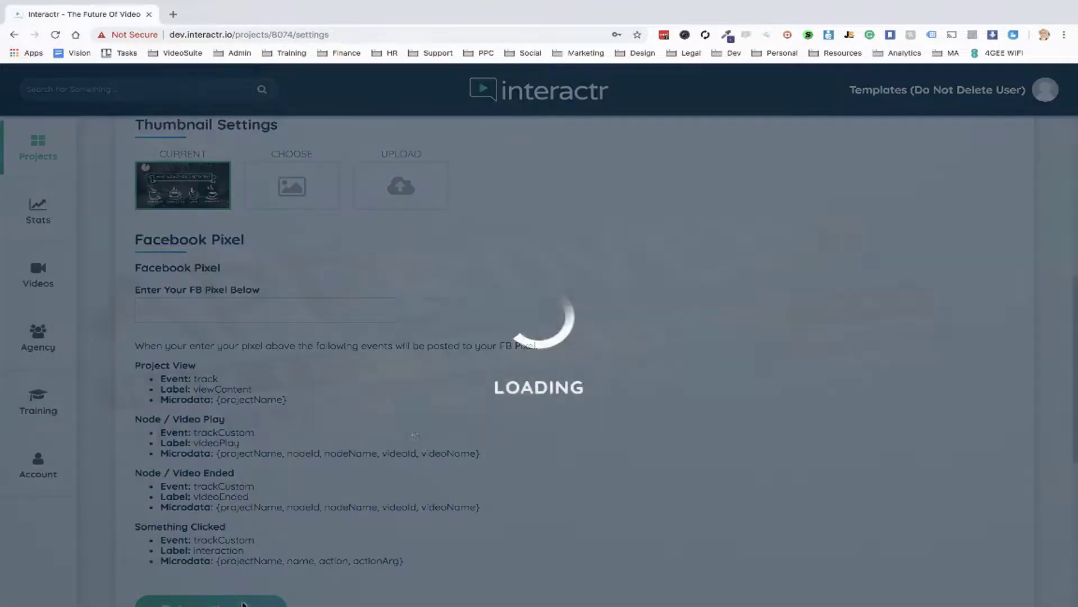
scroll(446, 376, up, 10)
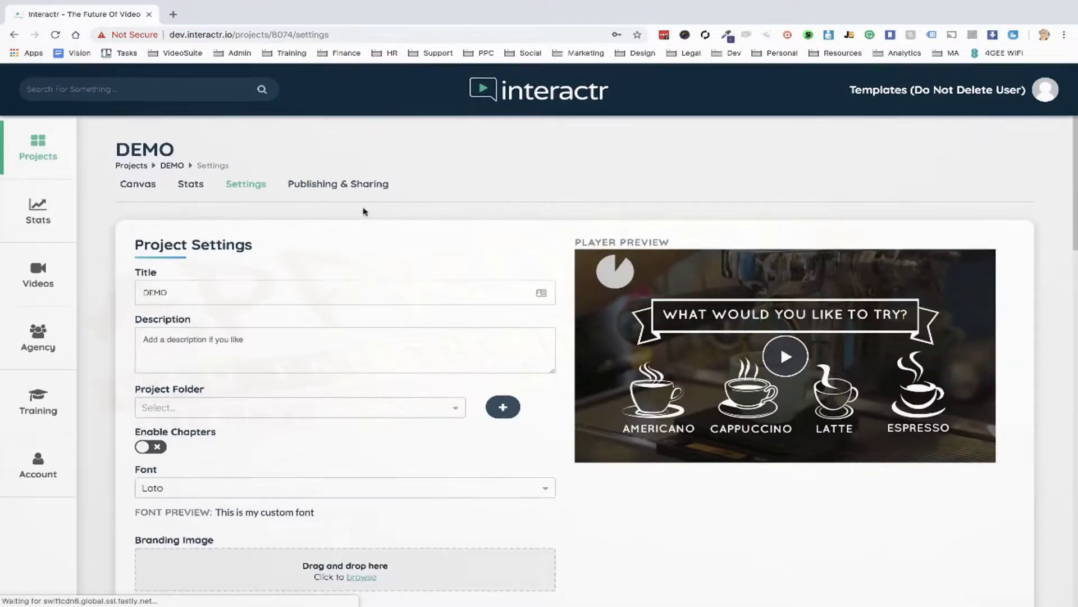
Republish DEMO from Publishing & Sharing and open its public share page again.
click(361, 191)
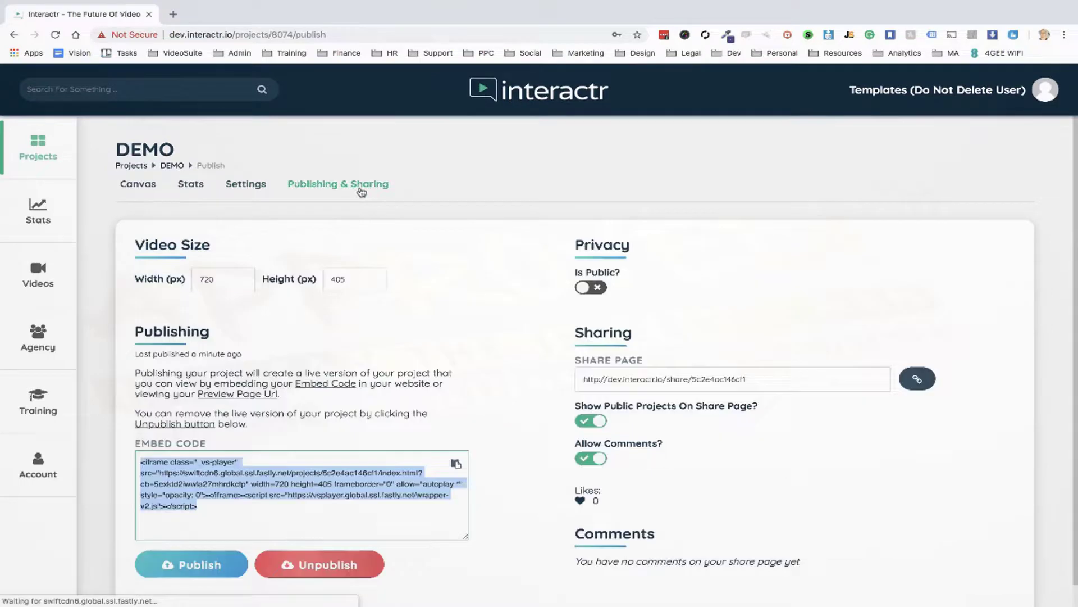
click(515, 346)
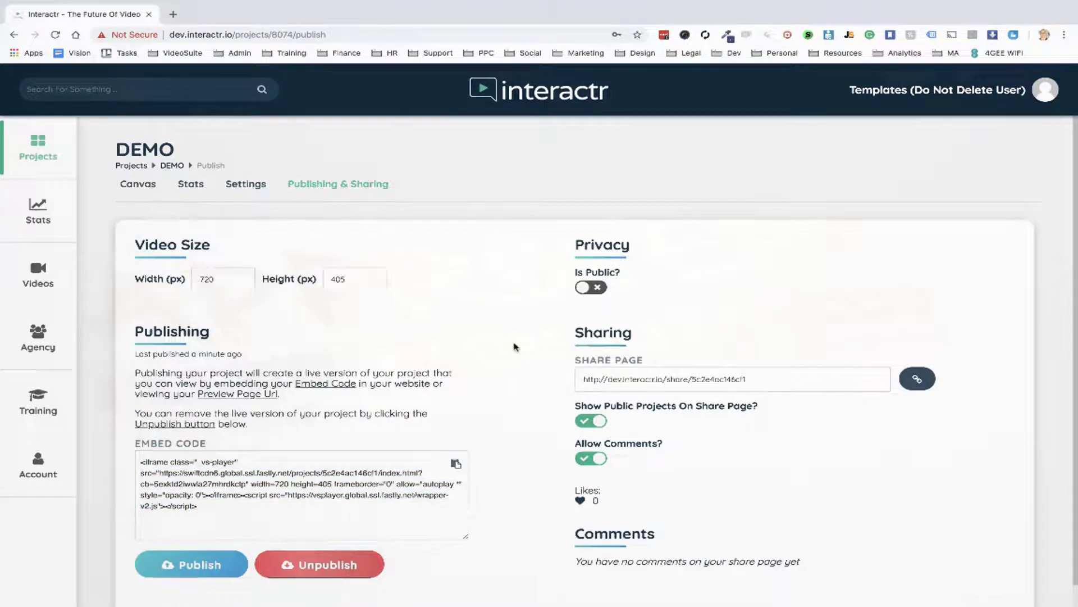
scroll(504, 368, down, 1)
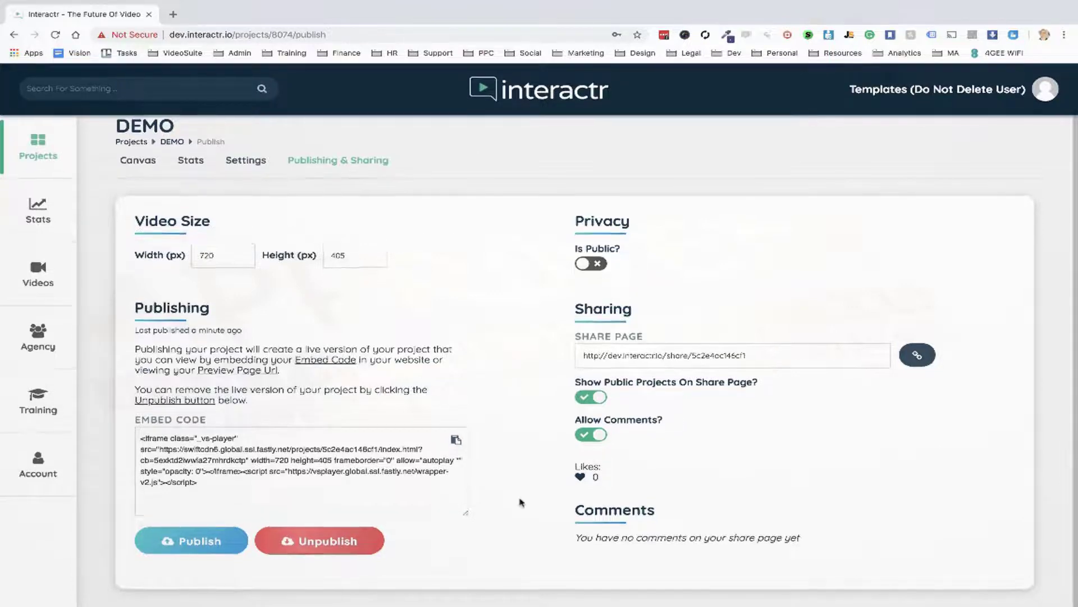
click(184, 545)
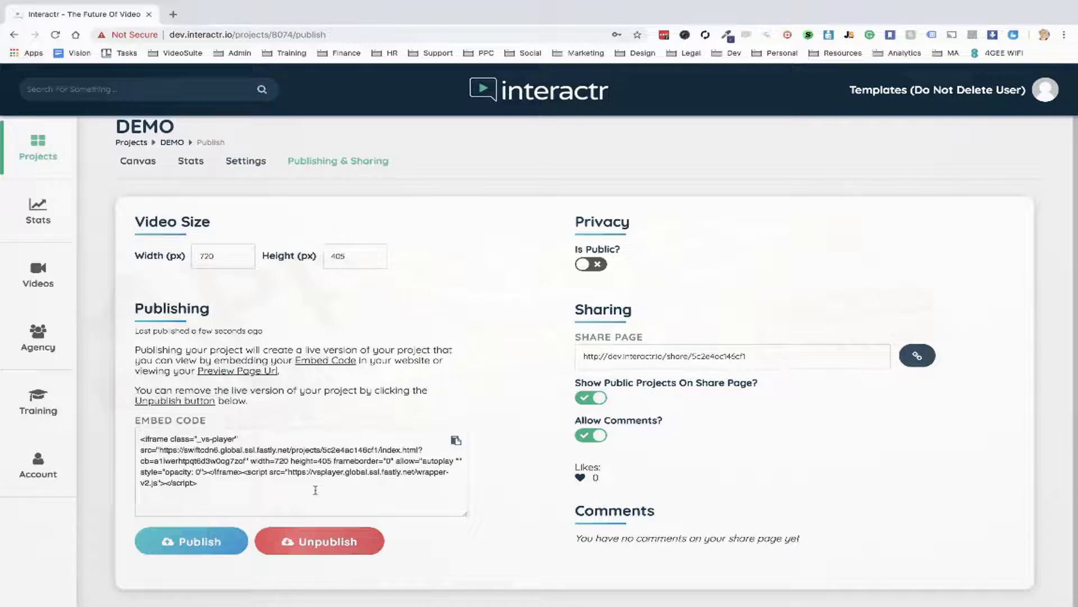
click(916, 356)
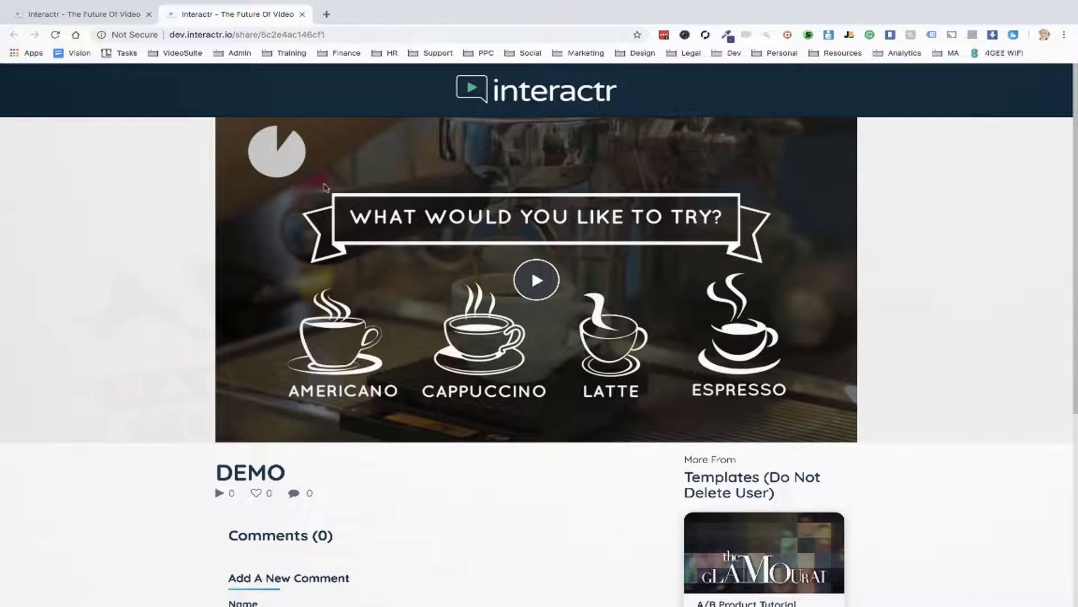
From the first tab, go via the DEMO canvas to Projects and start a New Project.
click(87, 21)
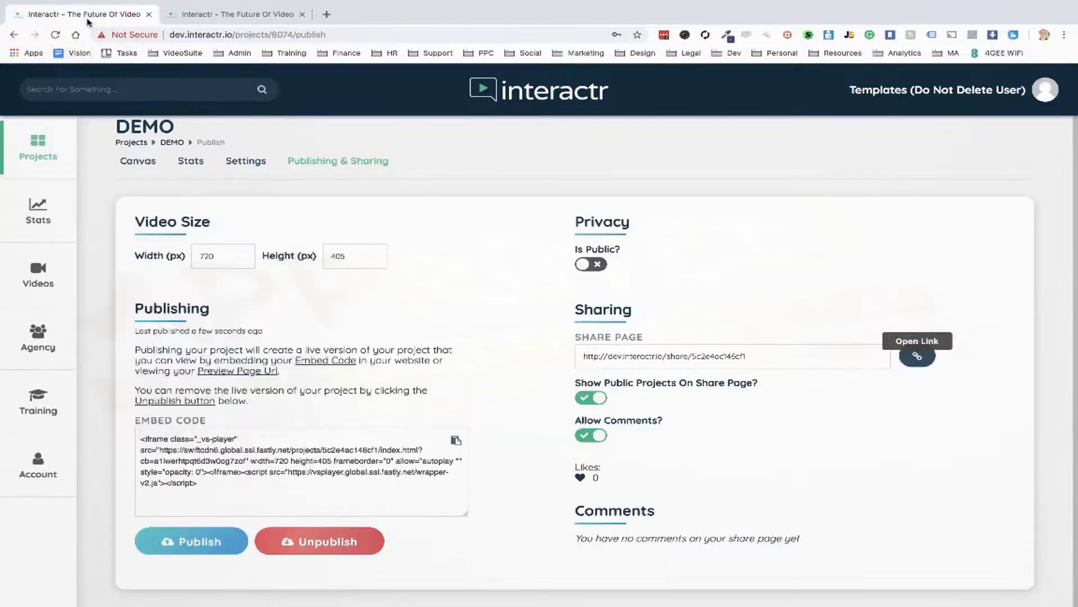
click(146, 161)
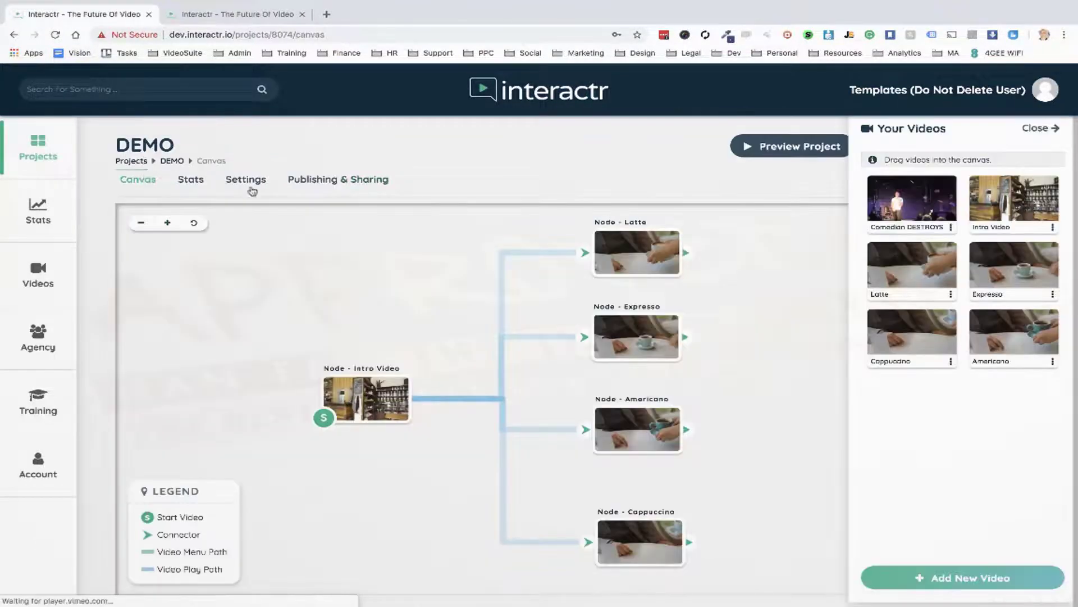
click(1043, 129)
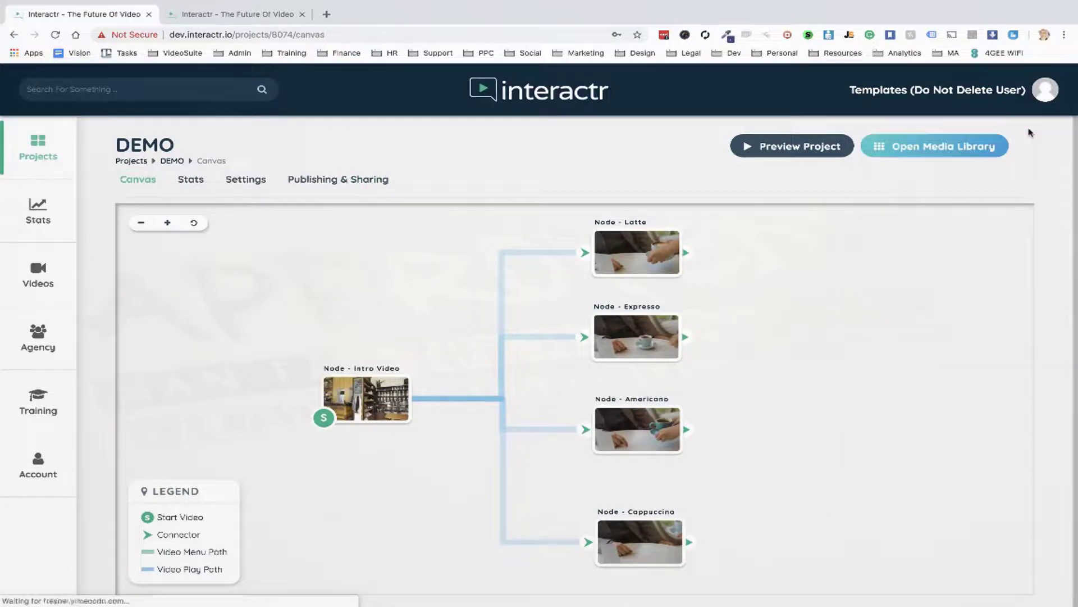
click(47, 147)
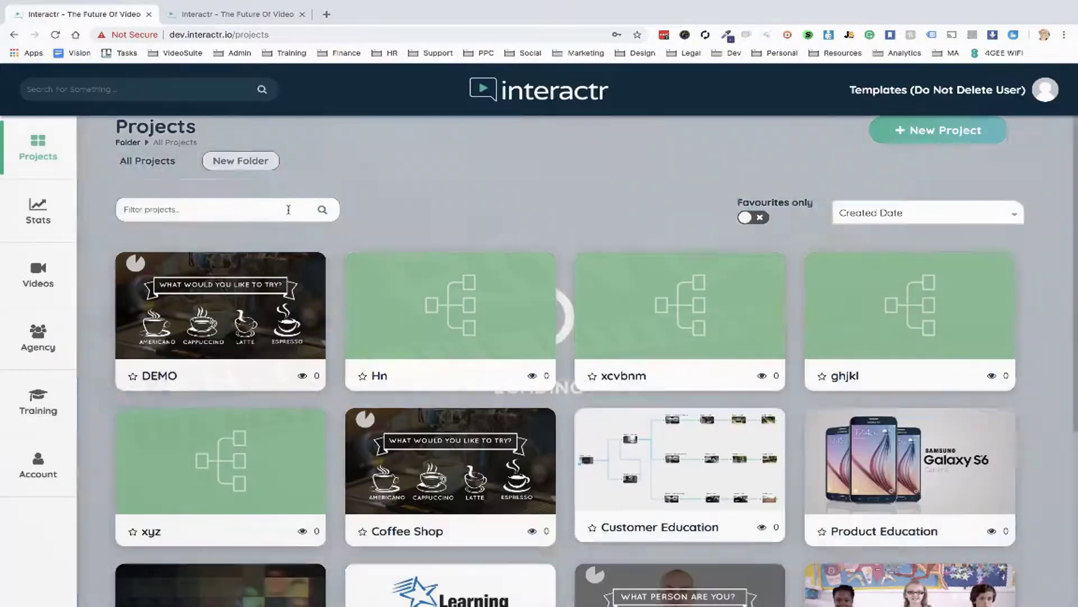
click(920, 133)
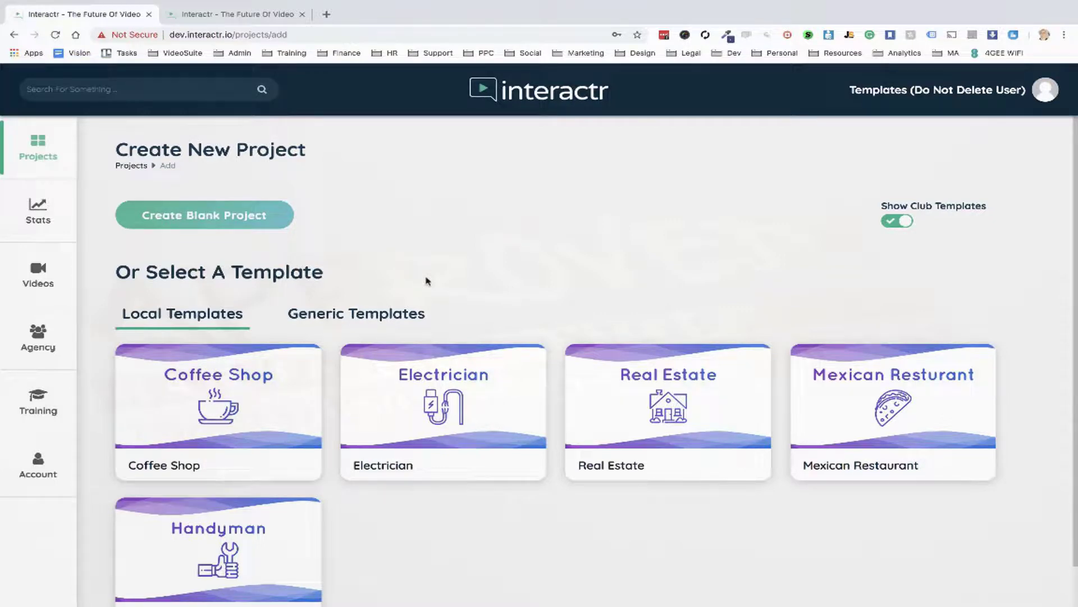
Browse the Generic Templates, such as Lazy Man Method, Multiple Choice and Question Gate.
mouse_move(256, 375)
click(405, 321)
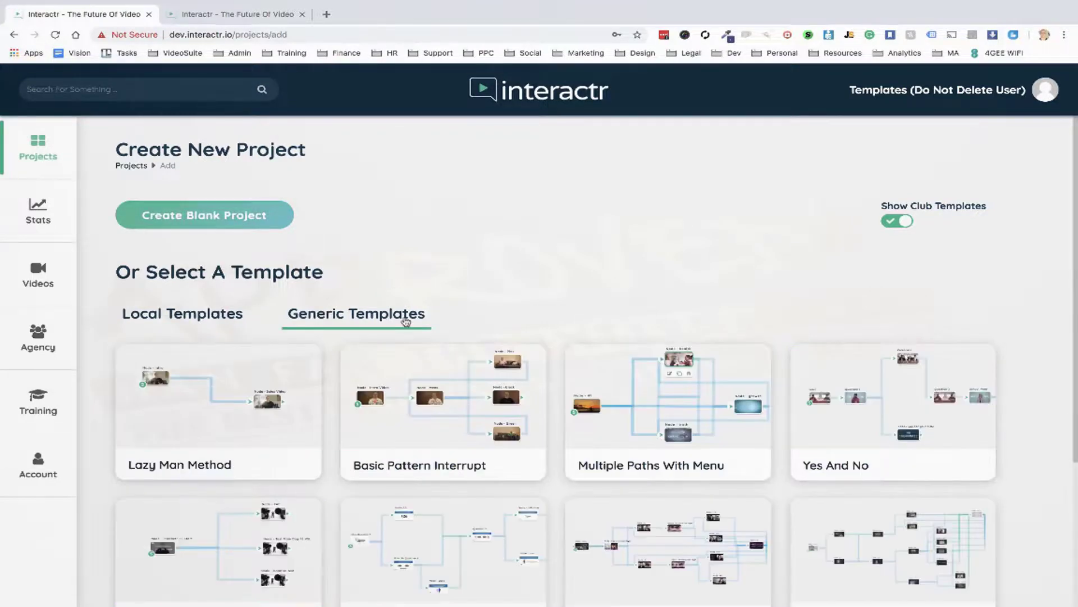
scroll(527, 312, down, 2)
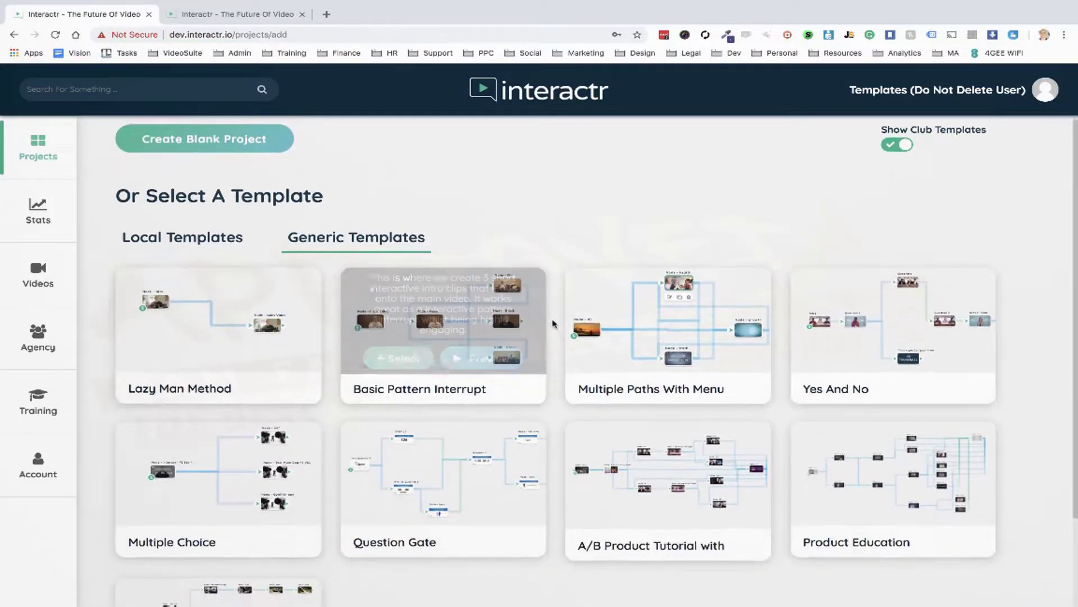
scroll(554, 324, down, 1)
scroll(554, 324, down, 1)
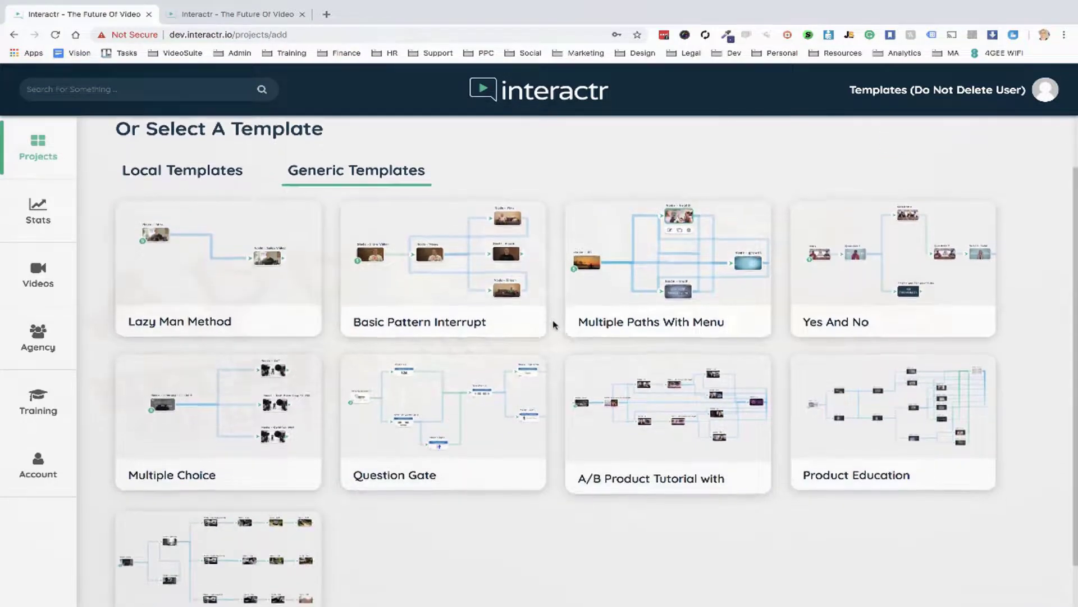